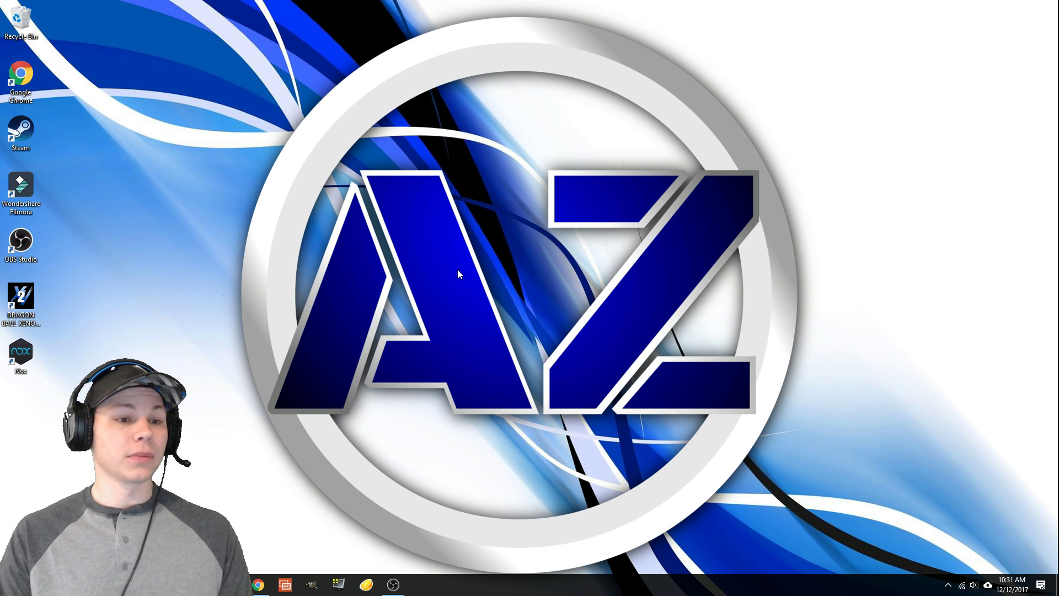
Launch Dragon Ball Xenoverse 2 from the desktop to check for the patcher error and dismiss the error dialog
double_click(35, 300)
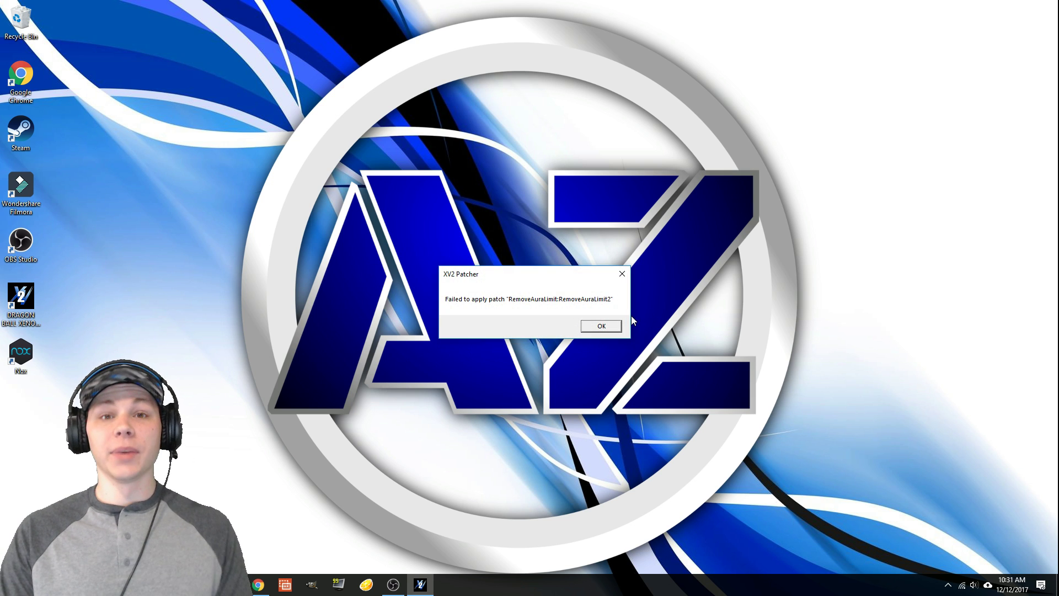
click(599, 330)
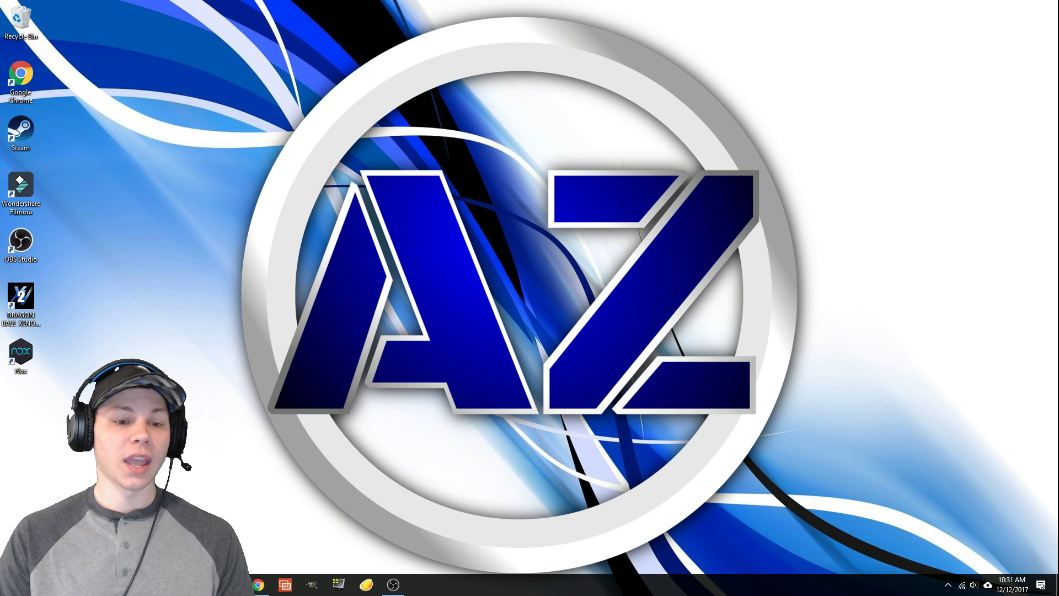
Switch to Chrome with the Tools by Eternity thread and check its web address, animegamemods.freeforums.net/thread/701/tools-eternity
mouse_move(231, 585)
click(278, 501)
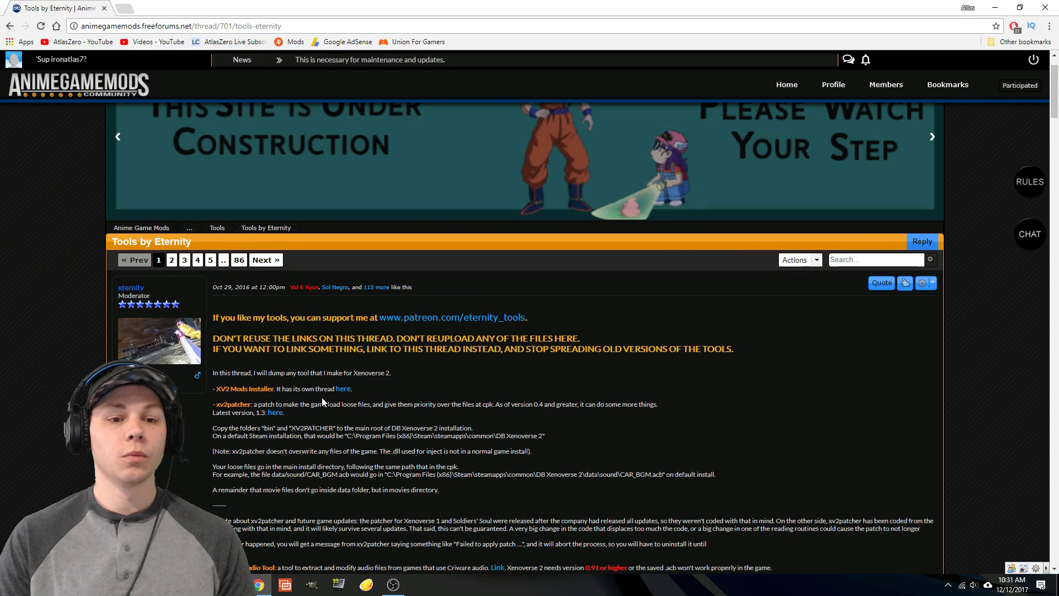
click(165, 26)
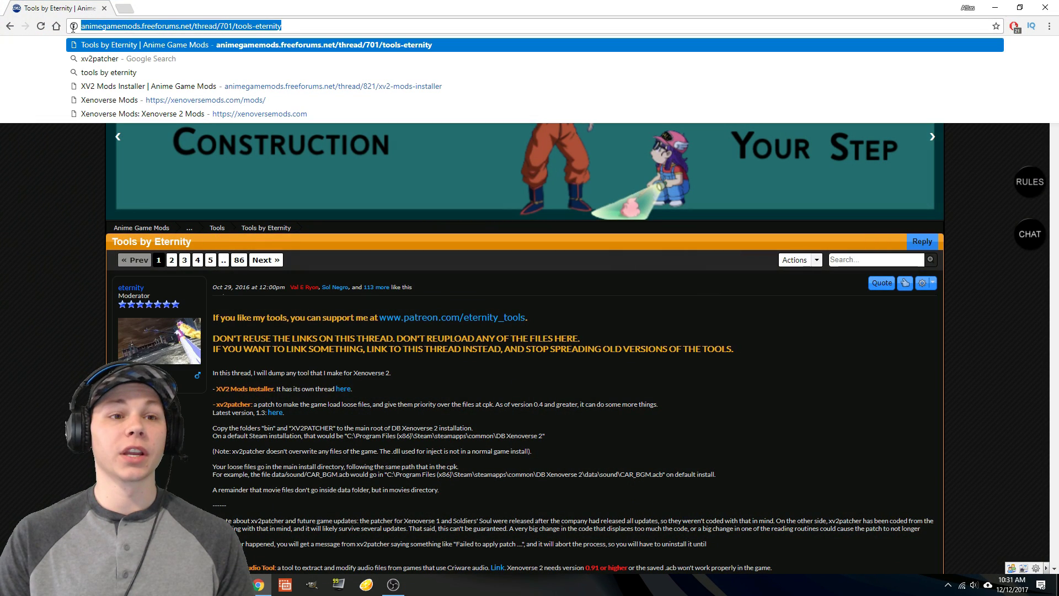
click(29, 355)
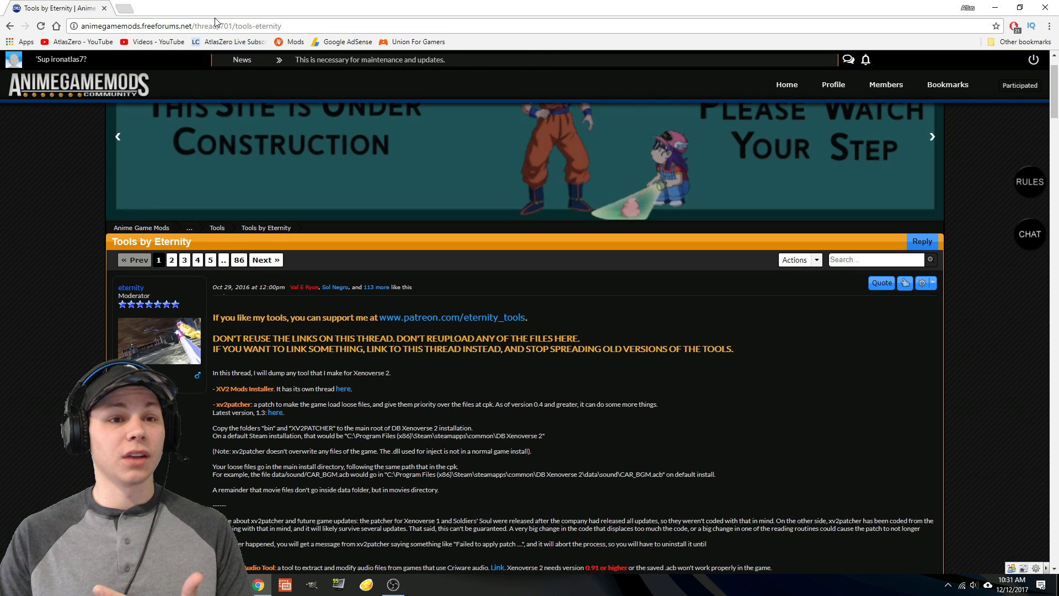
Download xv2patcher_1.3.zip from the thread's xv2patcher link on MEGA, save it in the xv2 mods folder and close the MEGA page
click(275, 412)
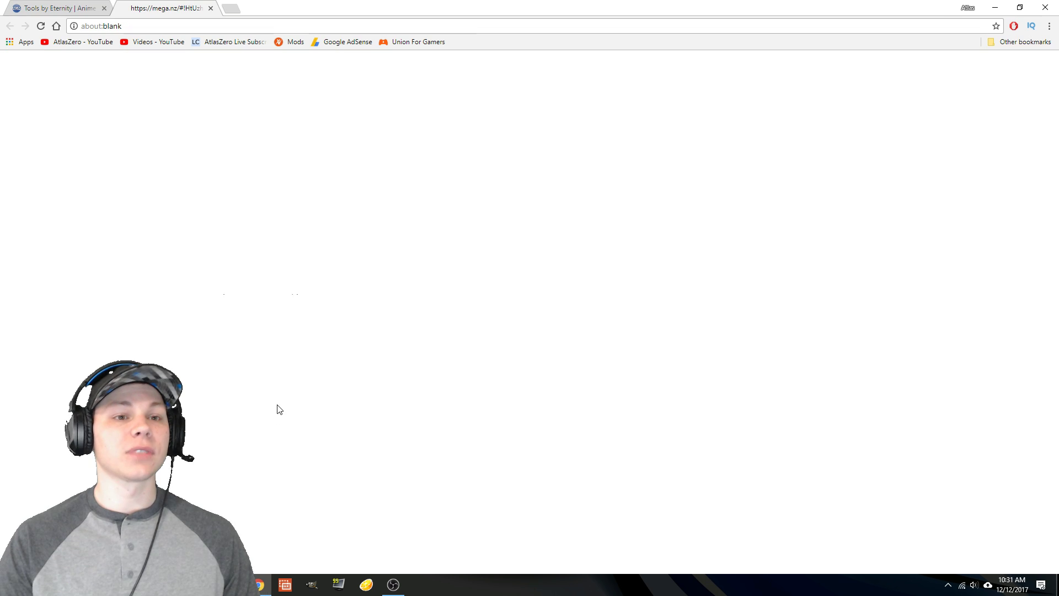
key(ctrl+shift+Tab)
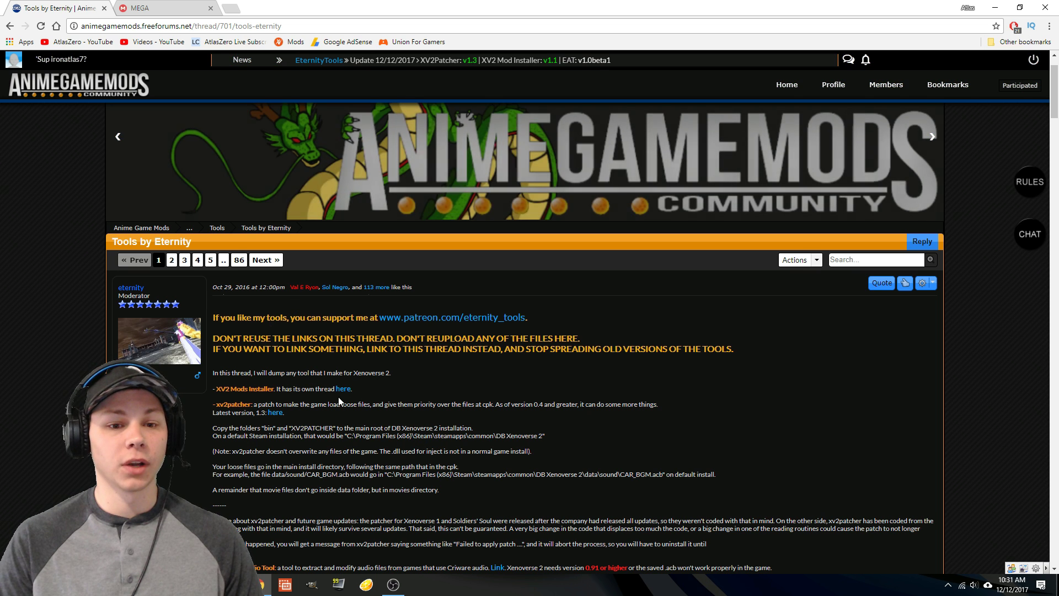
click(343, 390)
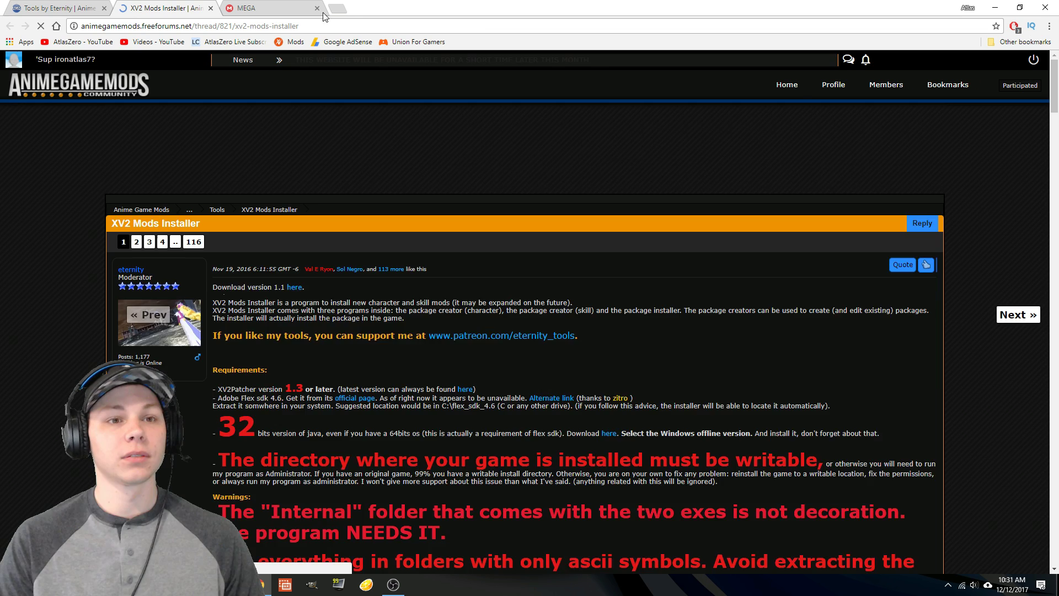
click(210, 7)
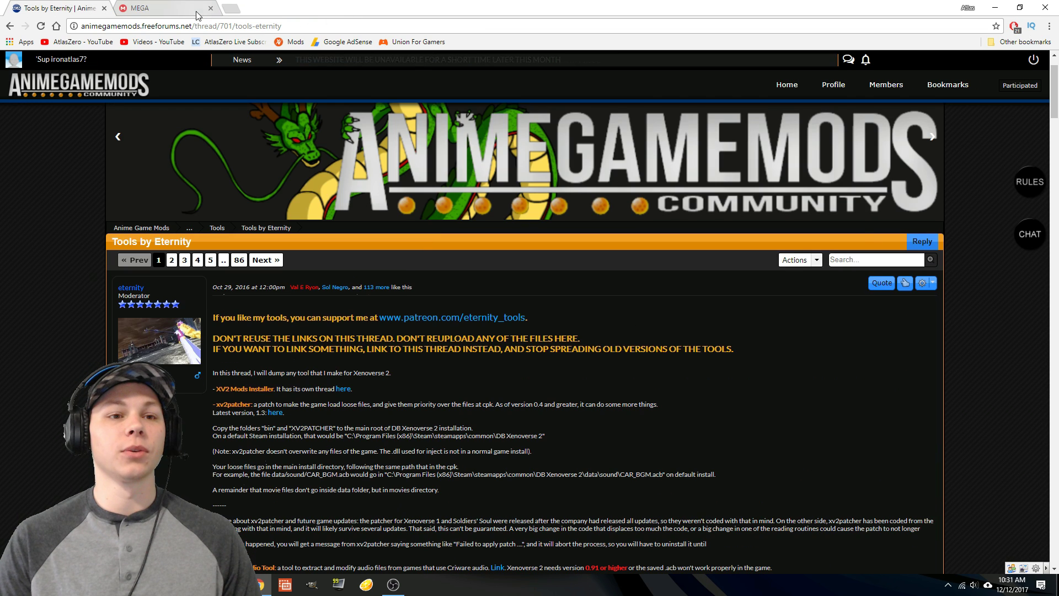
click(175, 6)
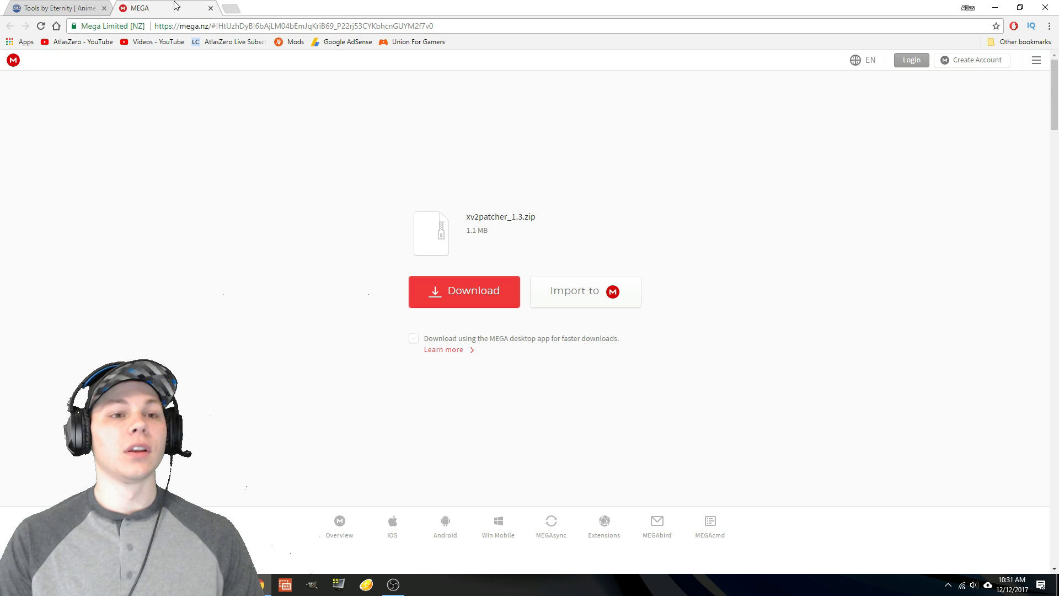
click(481, 293)
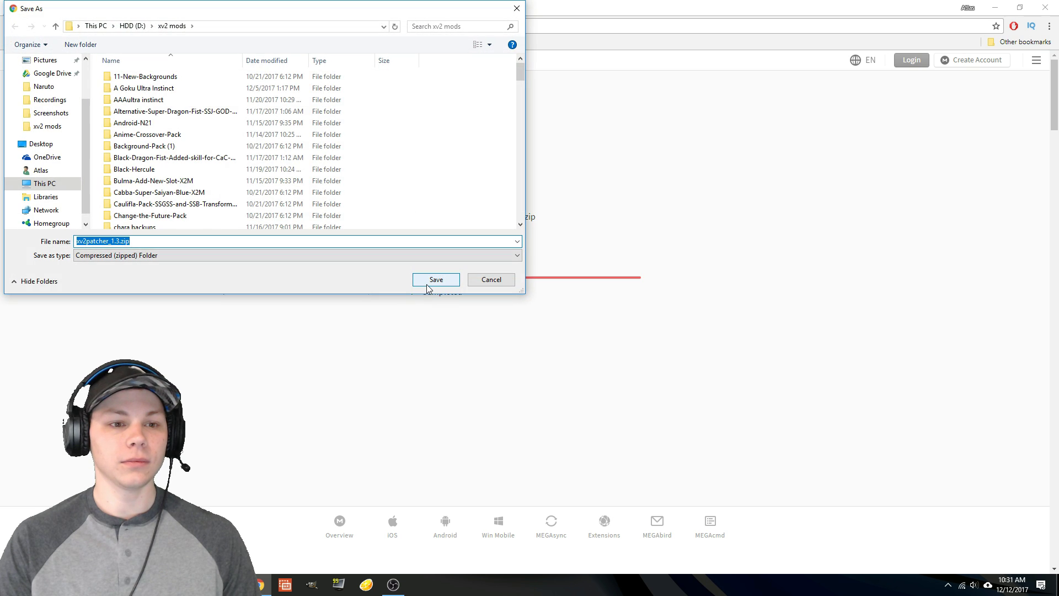
click(436, 280)
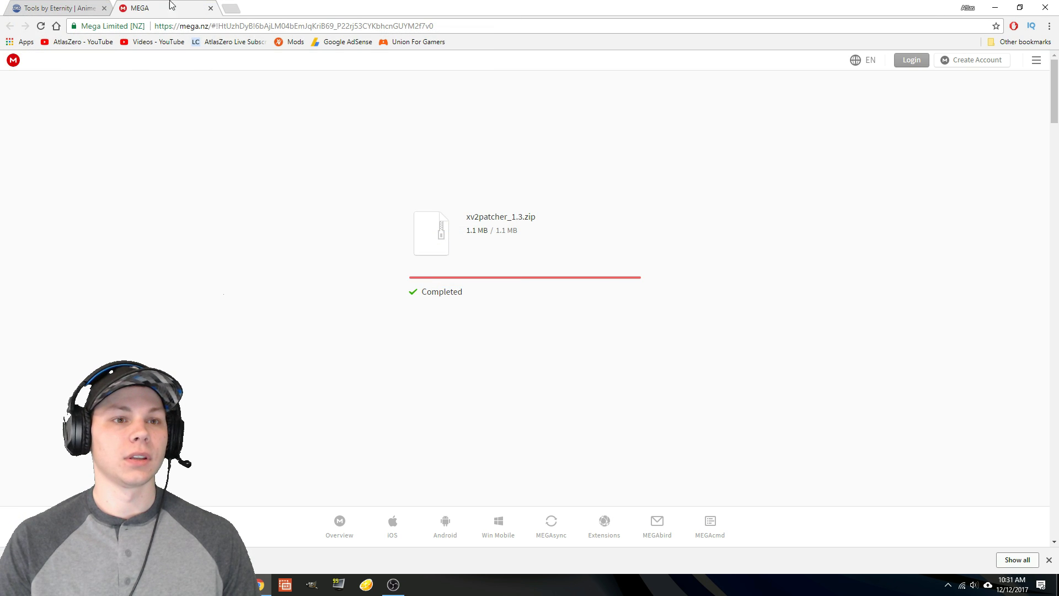
click(210, 9)
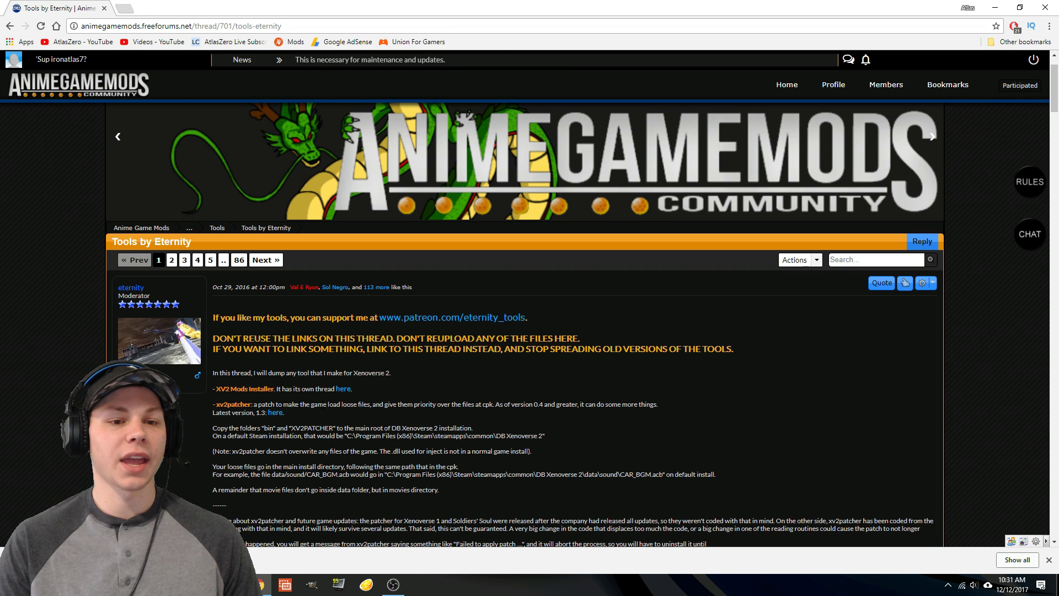
Download XV2INS.zip through the XV2 Mods Installer thread's version 1.1 link, save it in xv2 mods and close the MEGA page
click(342, 389)
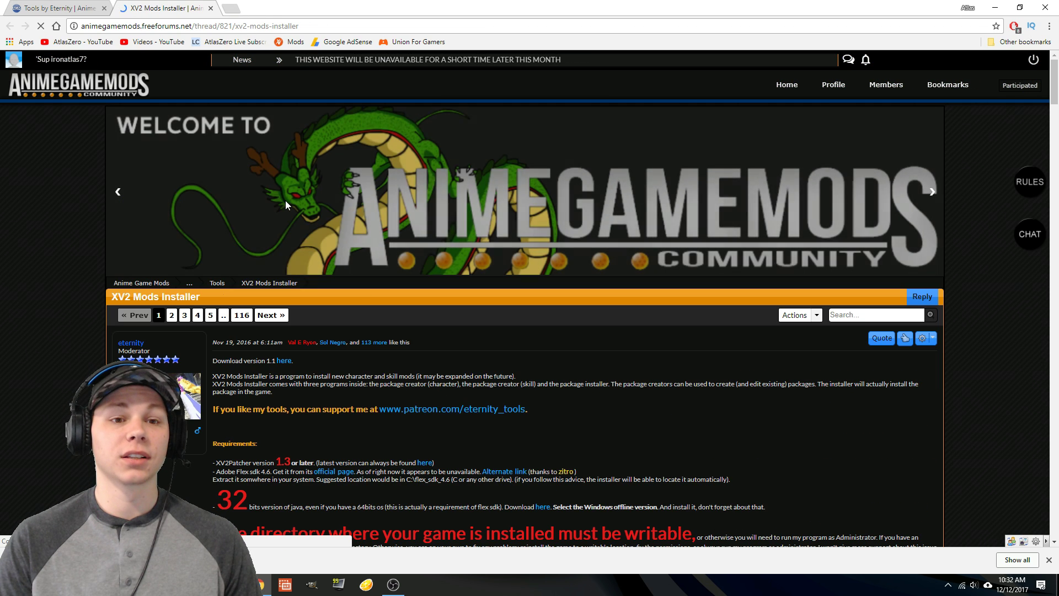
click(283, 367)
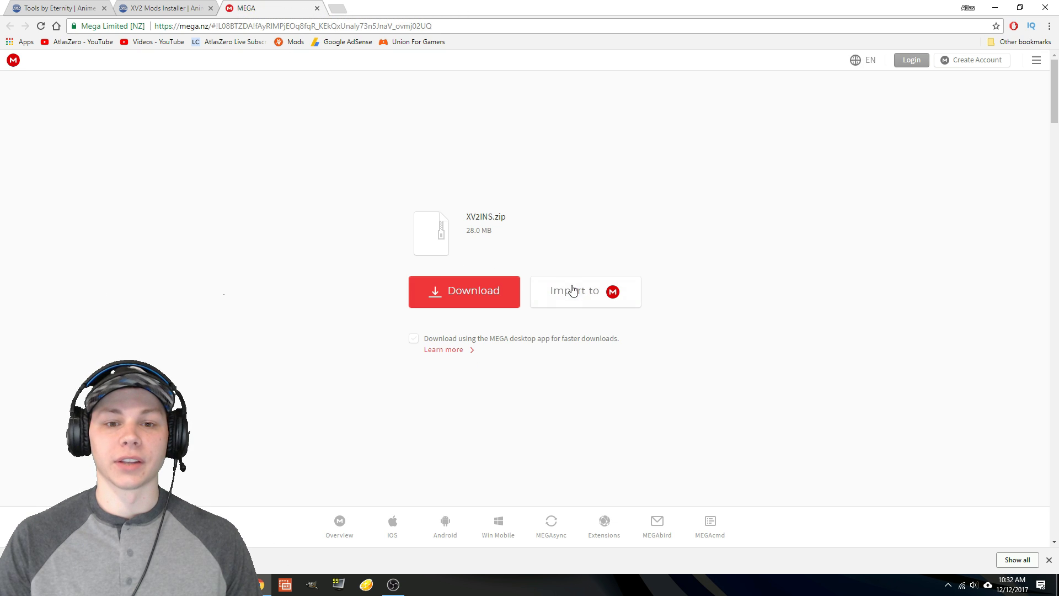
click(499, 298)
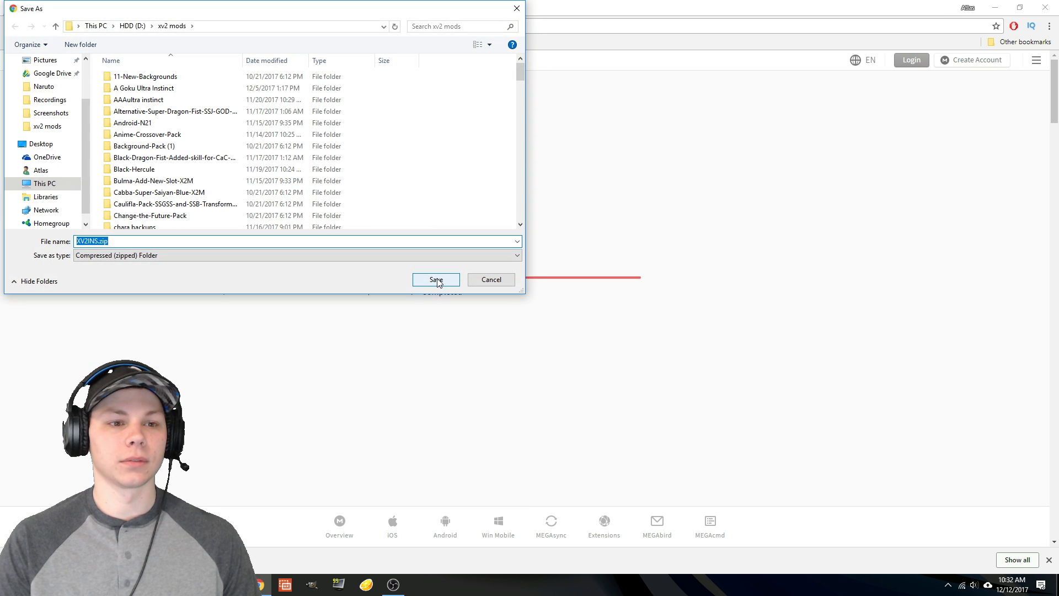
click(437, 280)
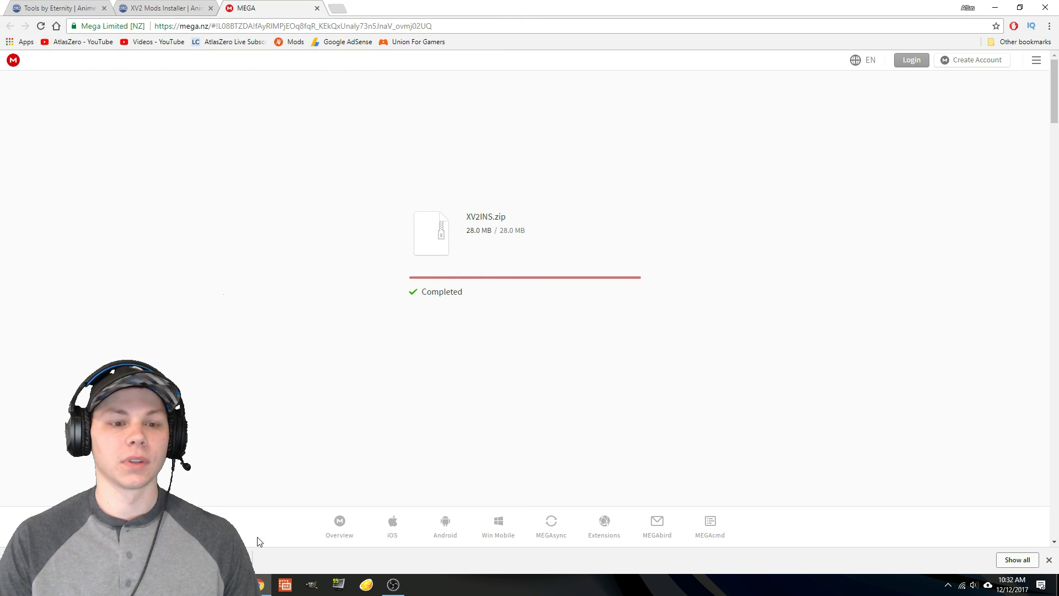
click(317, 8)
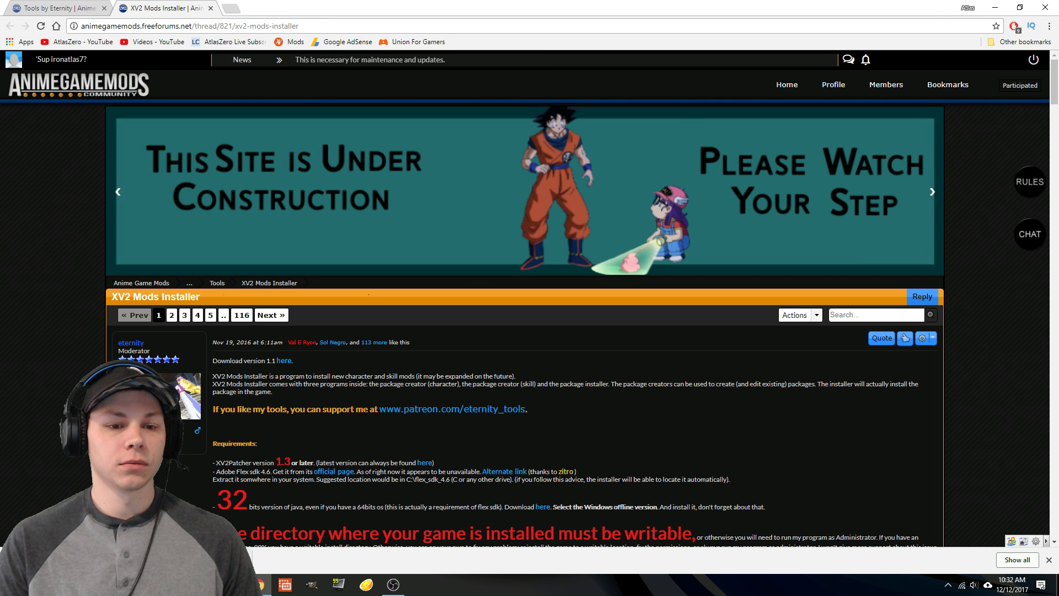
Show the downloads in the xv2 mods folder and extract xv2patcher_1.3.zip into its own folder with 7-Zip
right_click(266, 554)
click(309, 523)
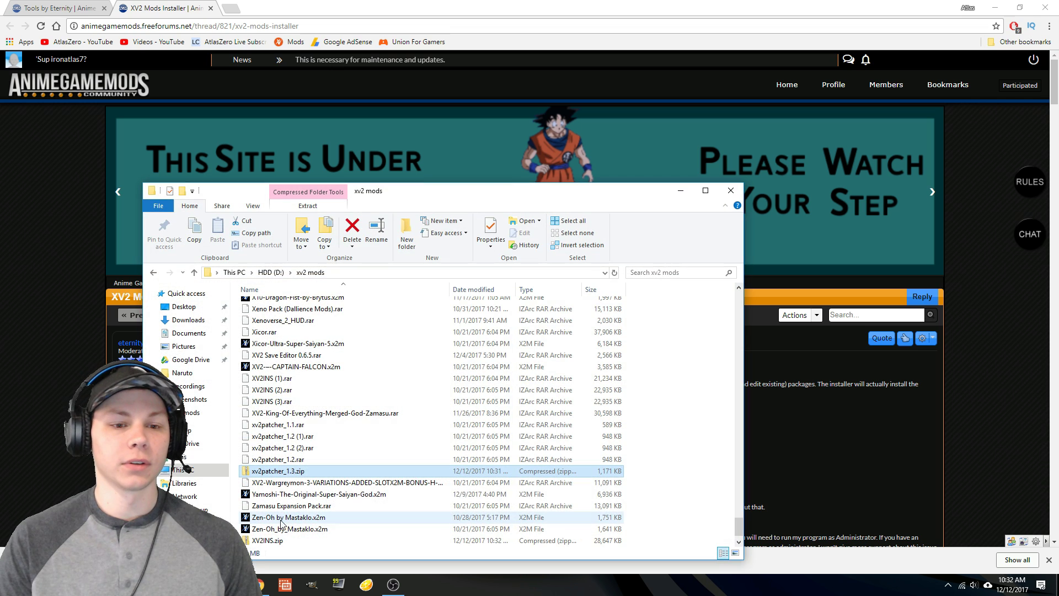
right_click(292, 479)
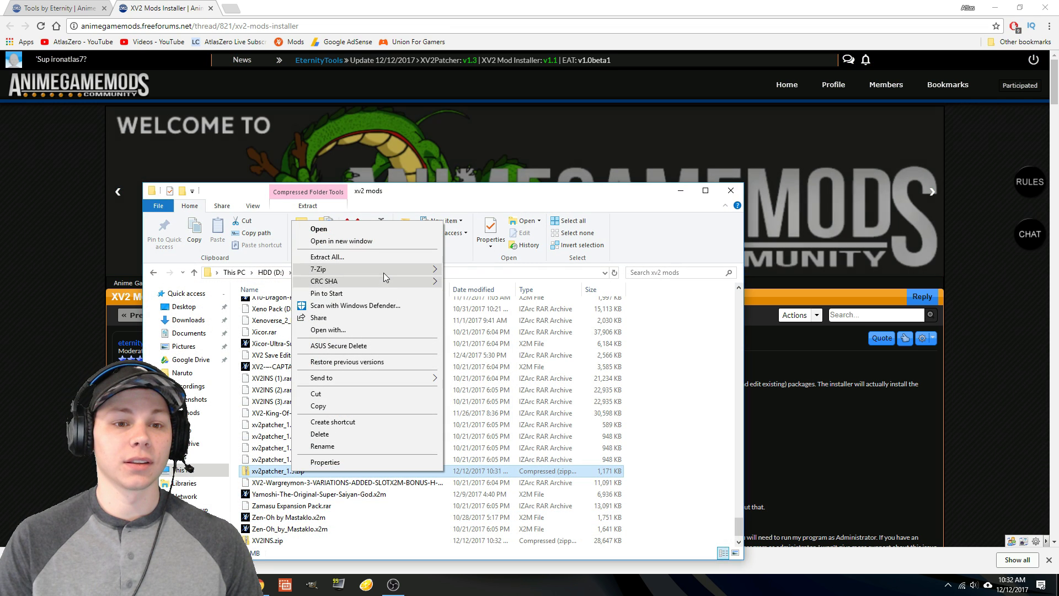
mouse_move(389, 271)
click(488, 318)
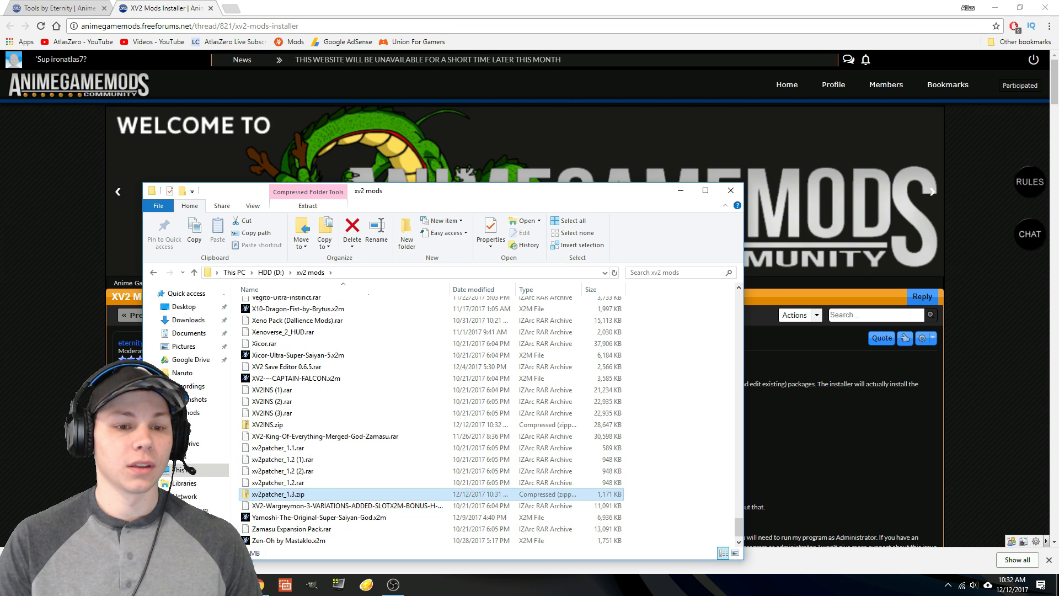
Extract XV2INS.zip into an XV2INS folder with 7-Zip
click(287, 429)
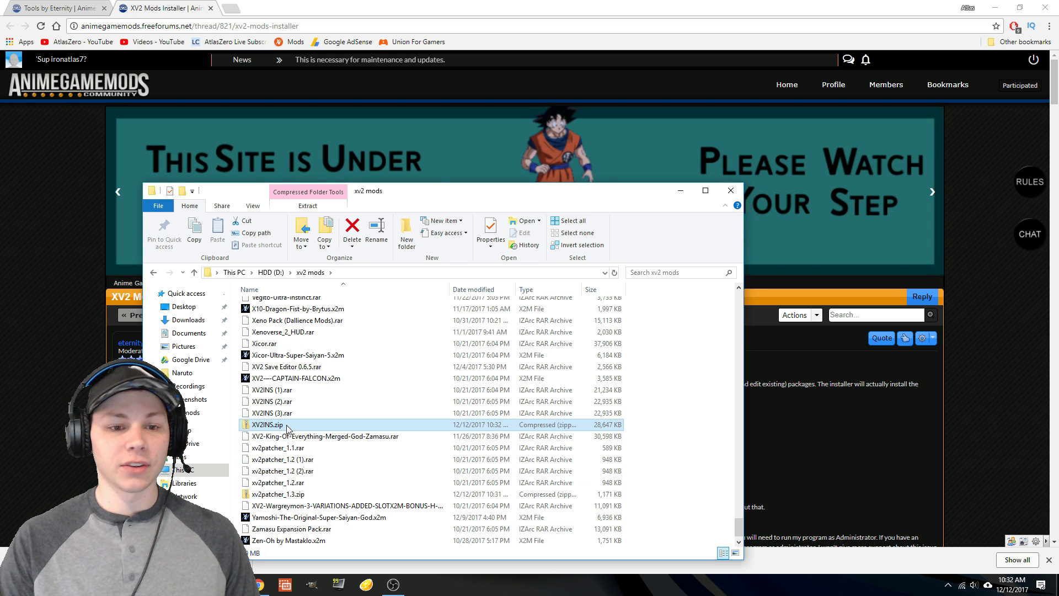
right_click(287, 429)
mouse_move(342, 222)
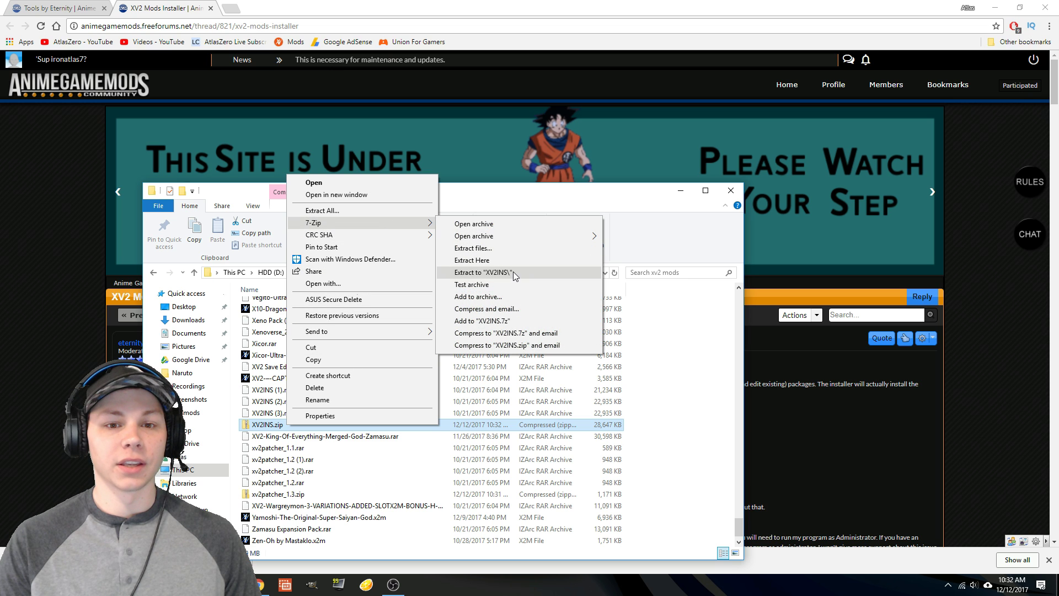
click(483, 272)
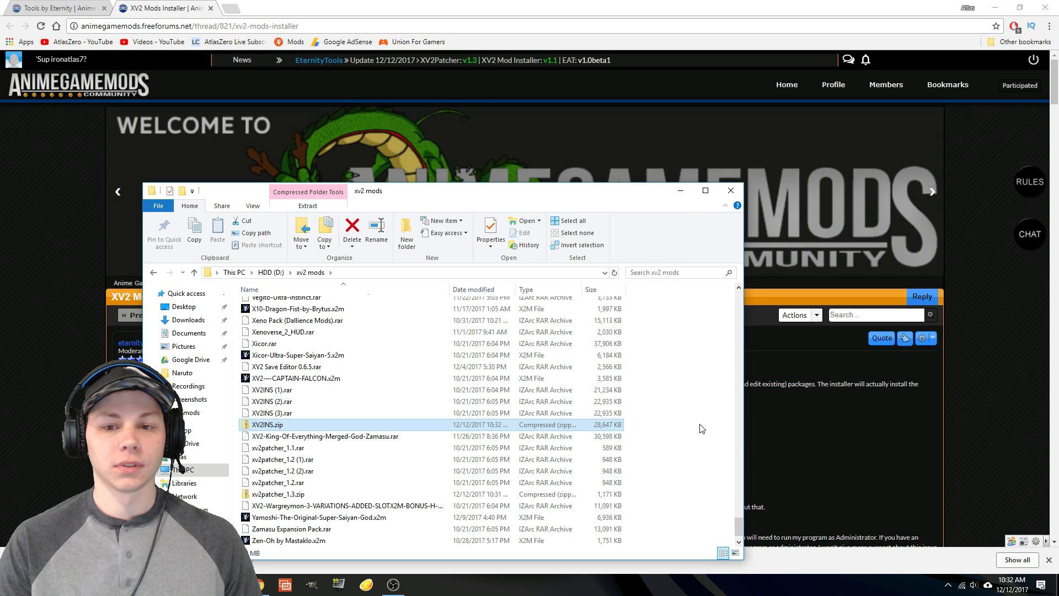
Close the browser and open the extracted xv2patcher_1.3 folder in xv2 mods
scroll(463, 447, up, 10)
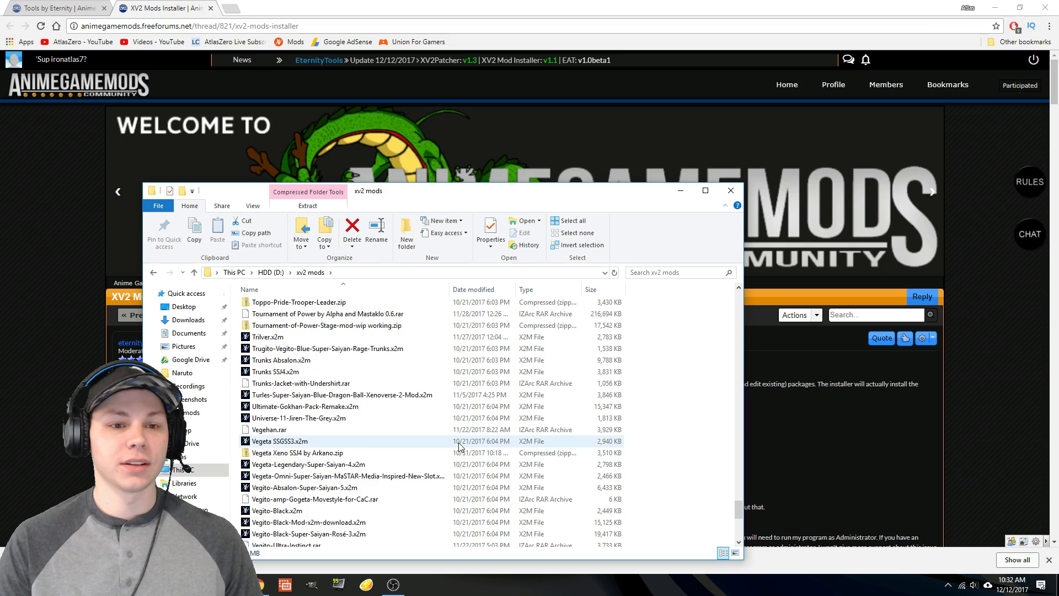
click(1047, 5)
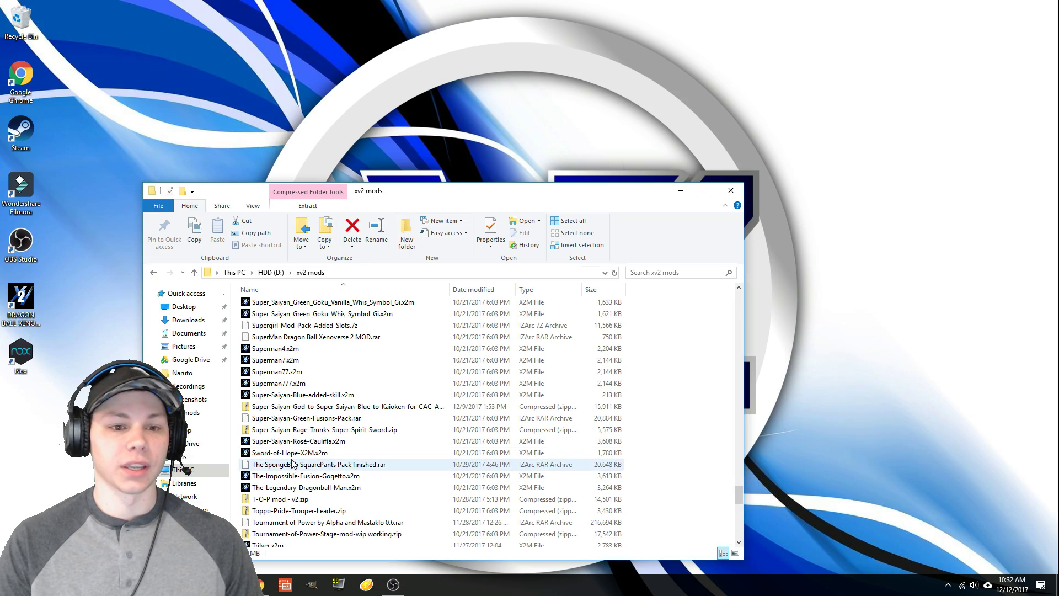
scroll(312, 456, up, 10)
scroll(332, 442, up, 12)
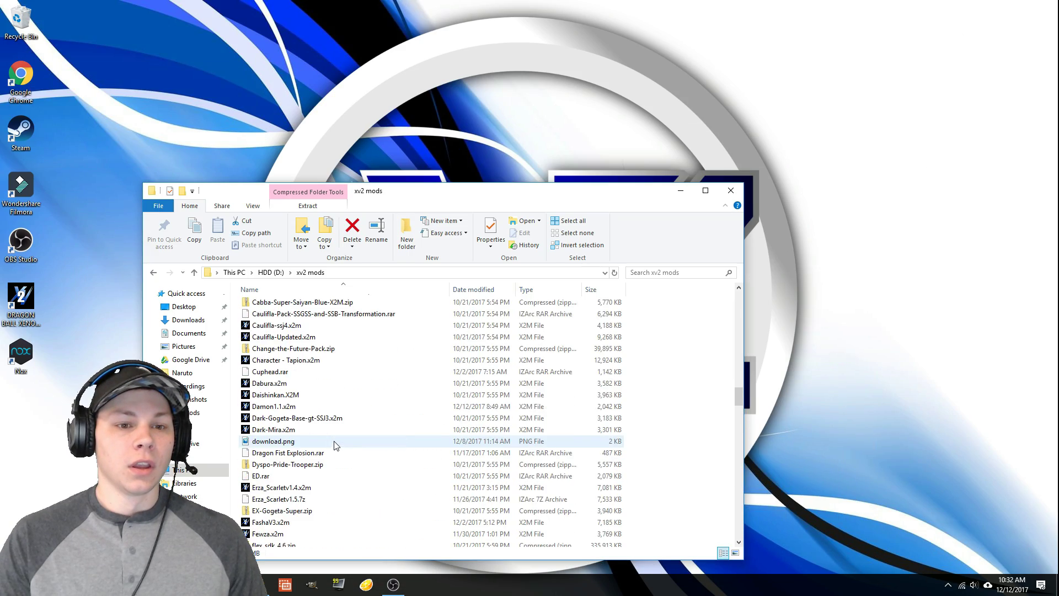
double_click(325, 419)
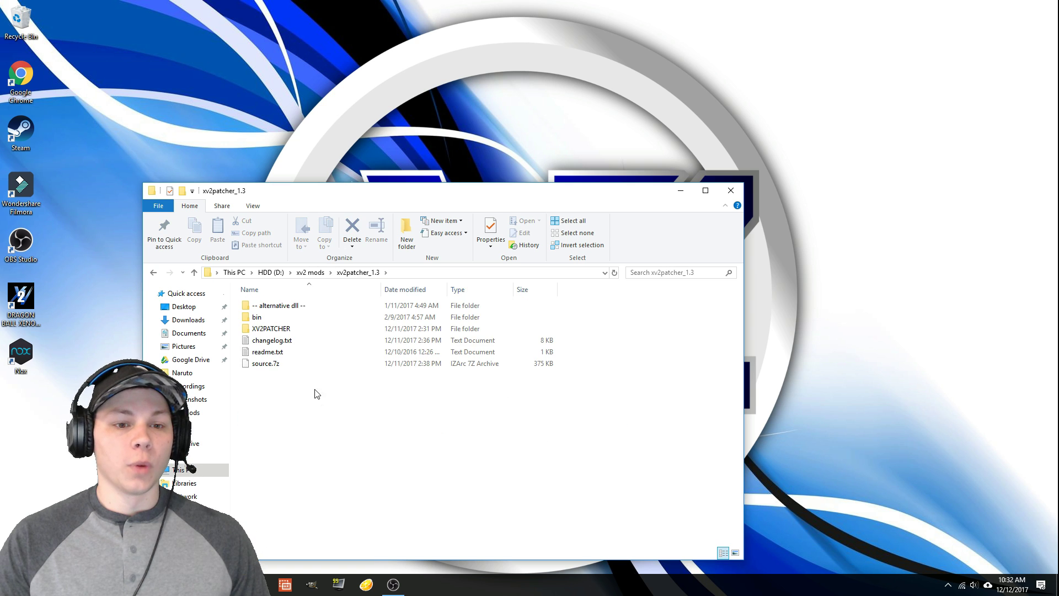
Copy the bin and XV2PATCHER folders from the extracted xv2patcher_1.3 folder
click(309, 329)
ctrl+click(314, 316)
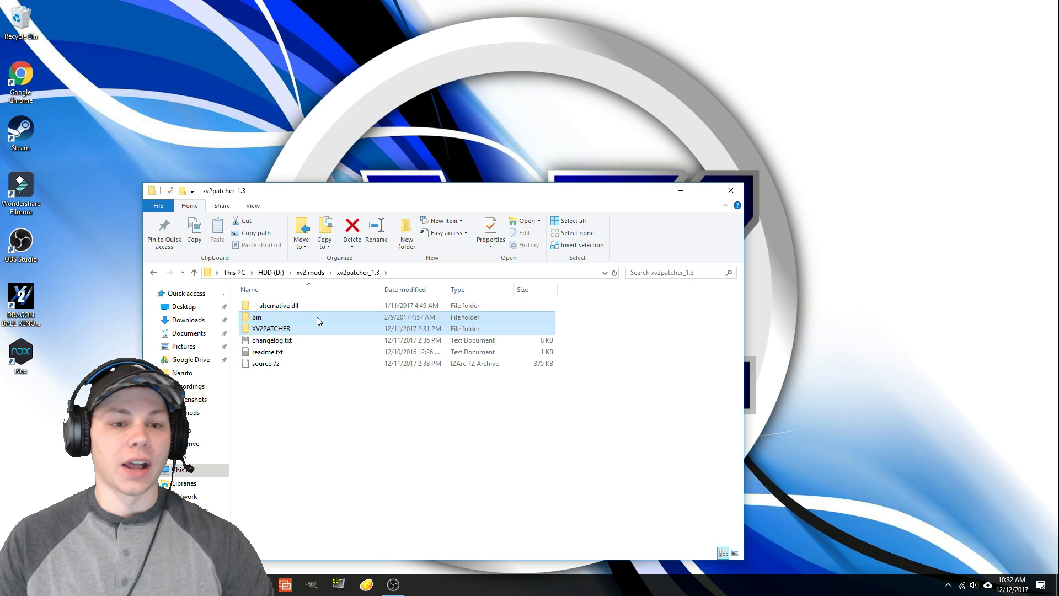
right_click(316, 317)
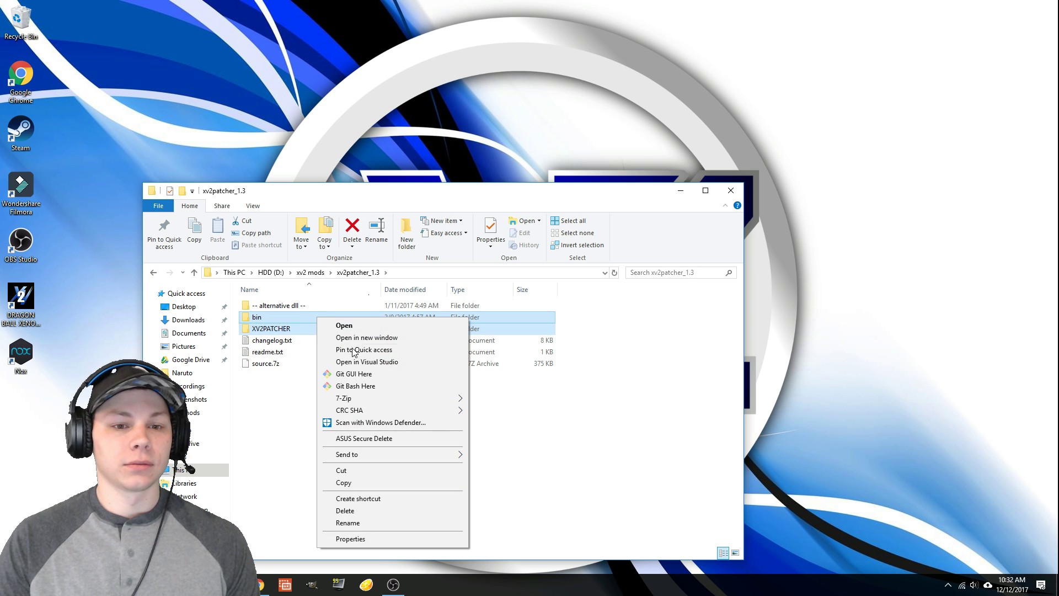
click(354, 481)
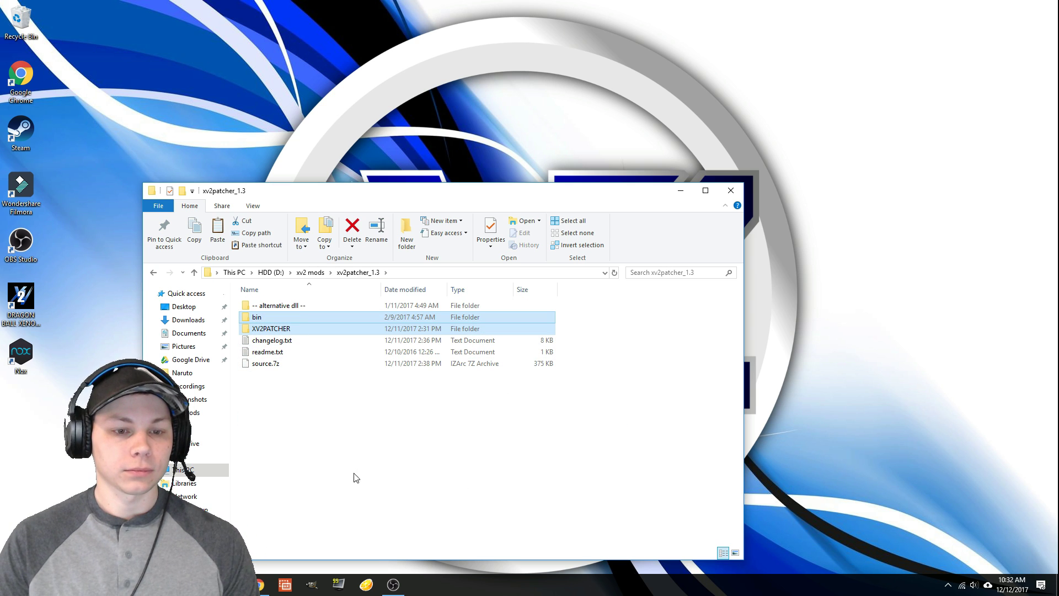
Open the game's install folder on drive D: Program files, Steam, steamapps, common, DB Xenoverse 2
click(268, 273)
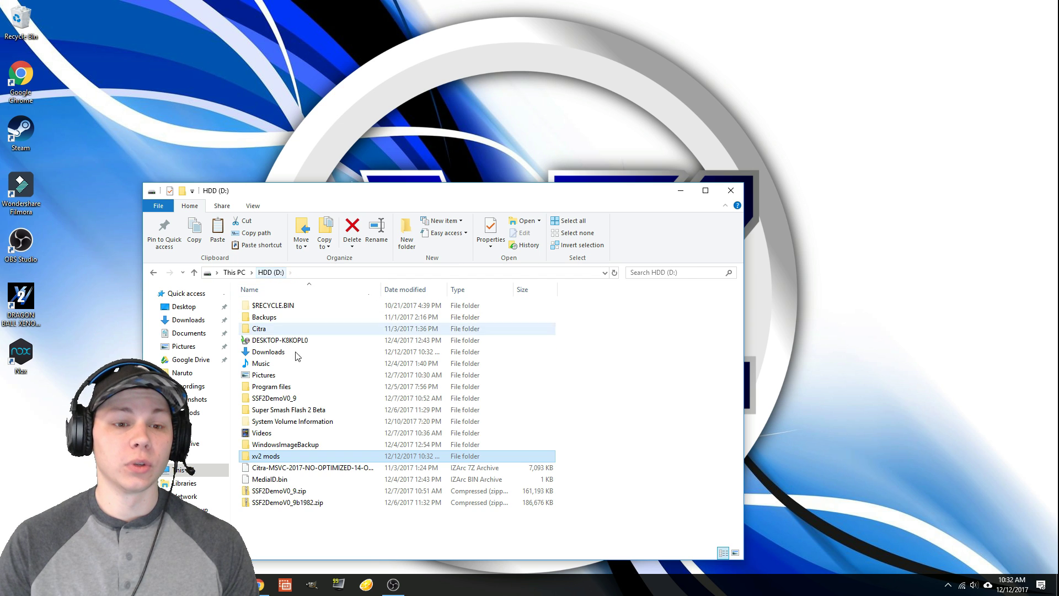
double_click(286, 388)
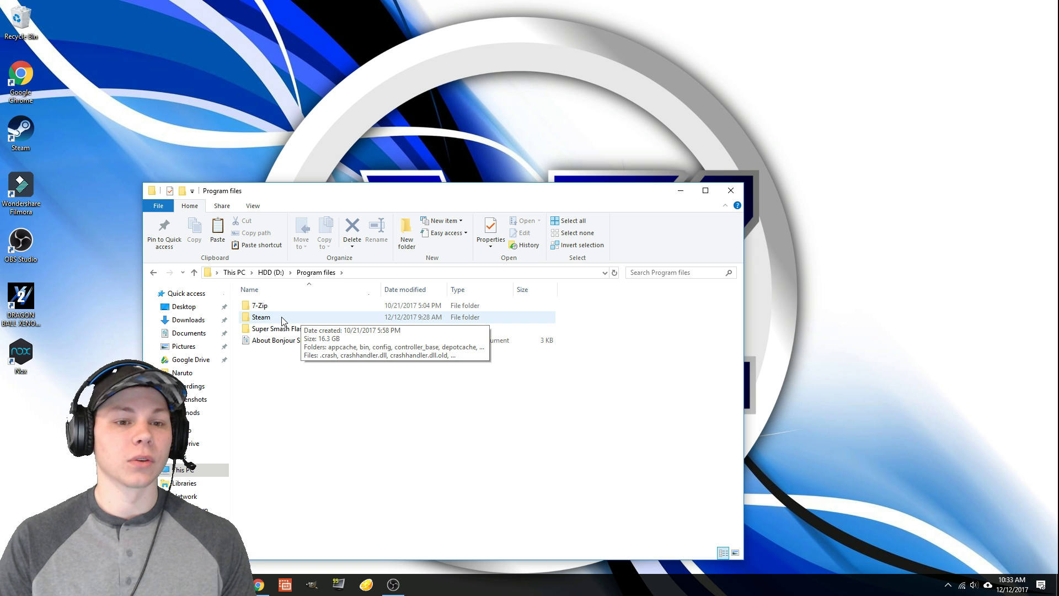
double_click(282, 318)
scroll(291, 383, down, 4)
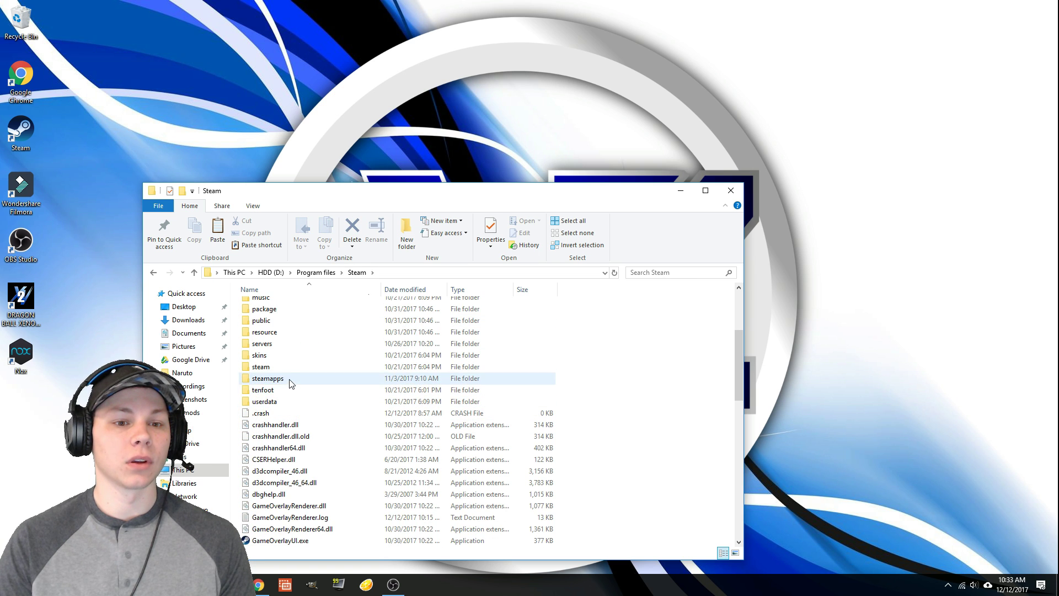
double_click(267, 378)
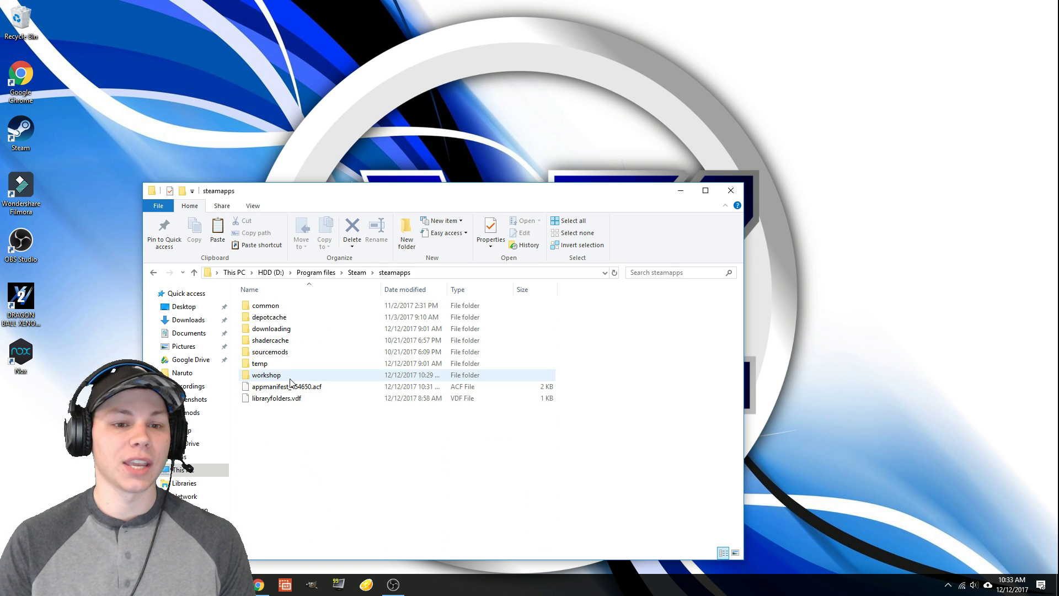
double_click(294, 307)
double_click(290, 316)
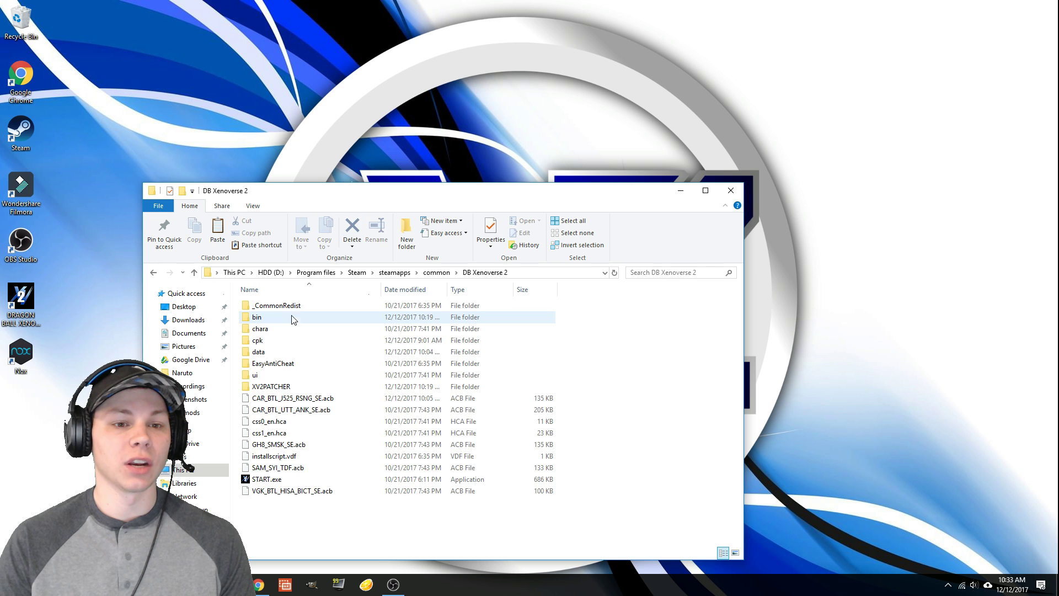
Paste the copied bin and XV2PATCHER folders into DB Xenoverse 2, merging the folders and replacing files with the same names
right_click(324, 522)
click(361, 417)
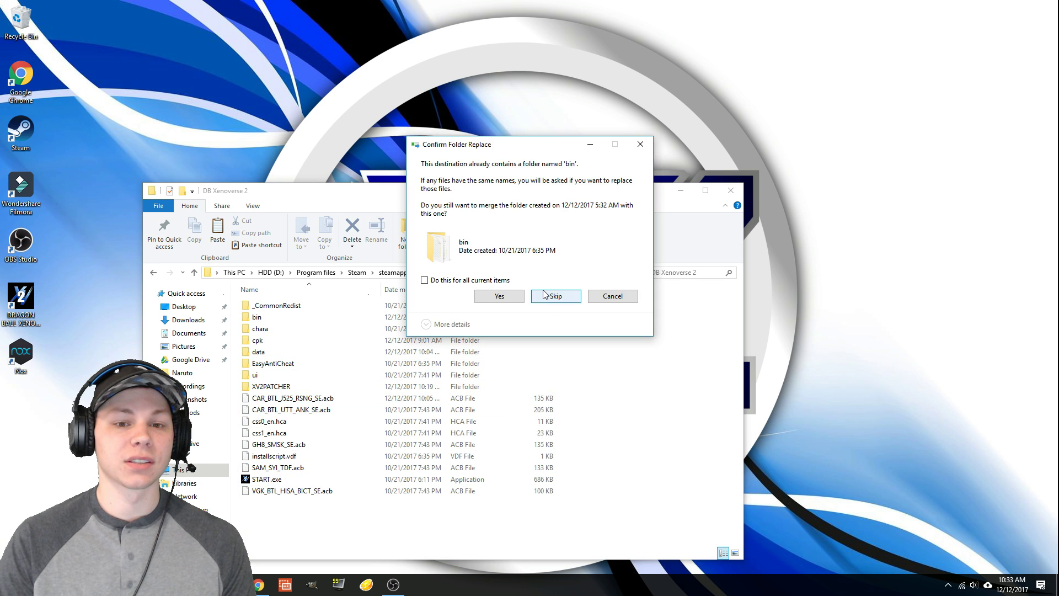
click(489, 296)
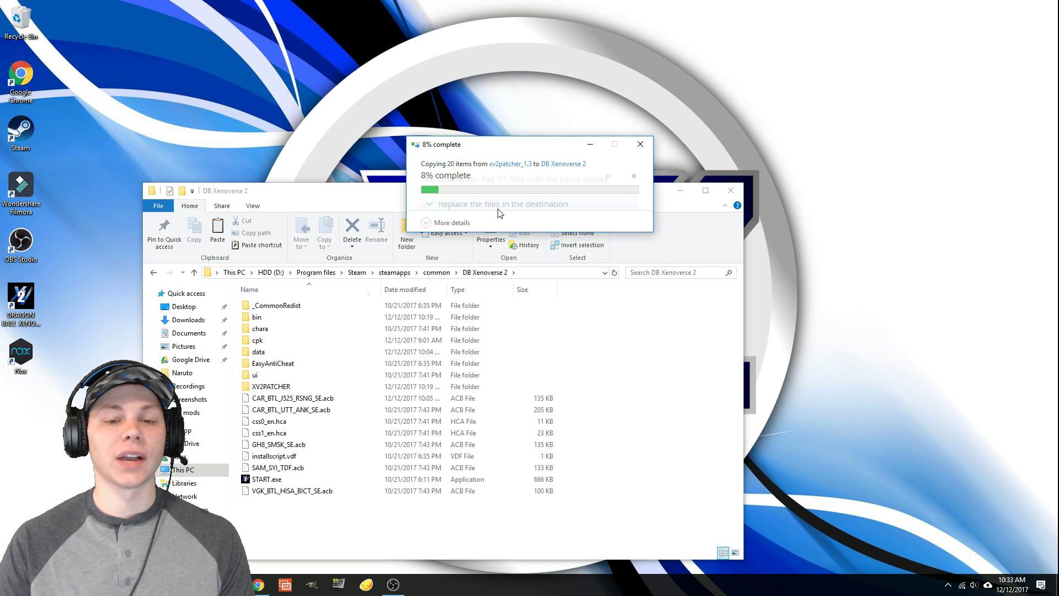
click(497, 204)
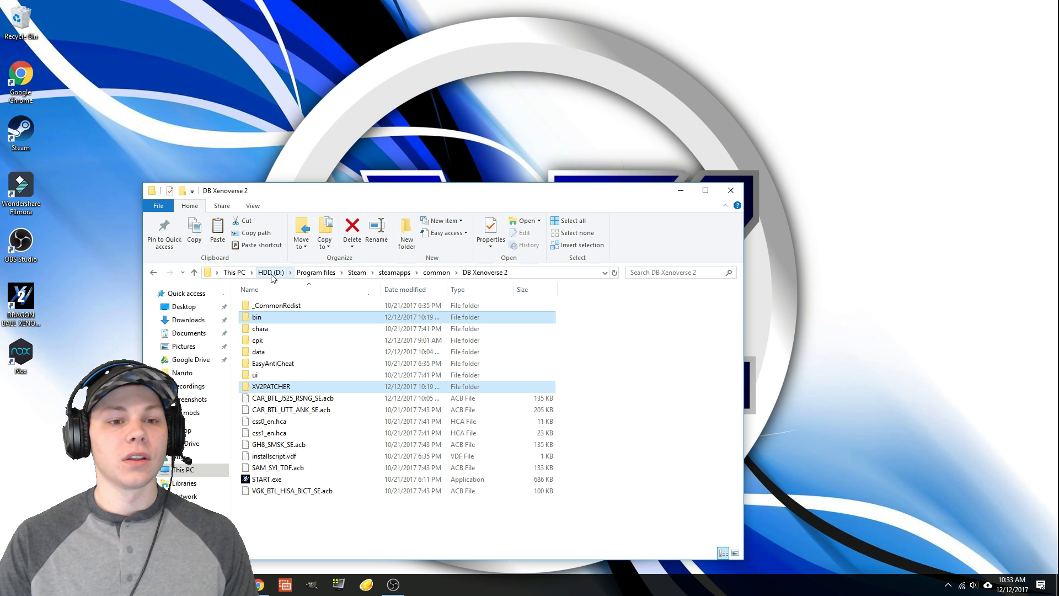
mouse_move(284, 584)
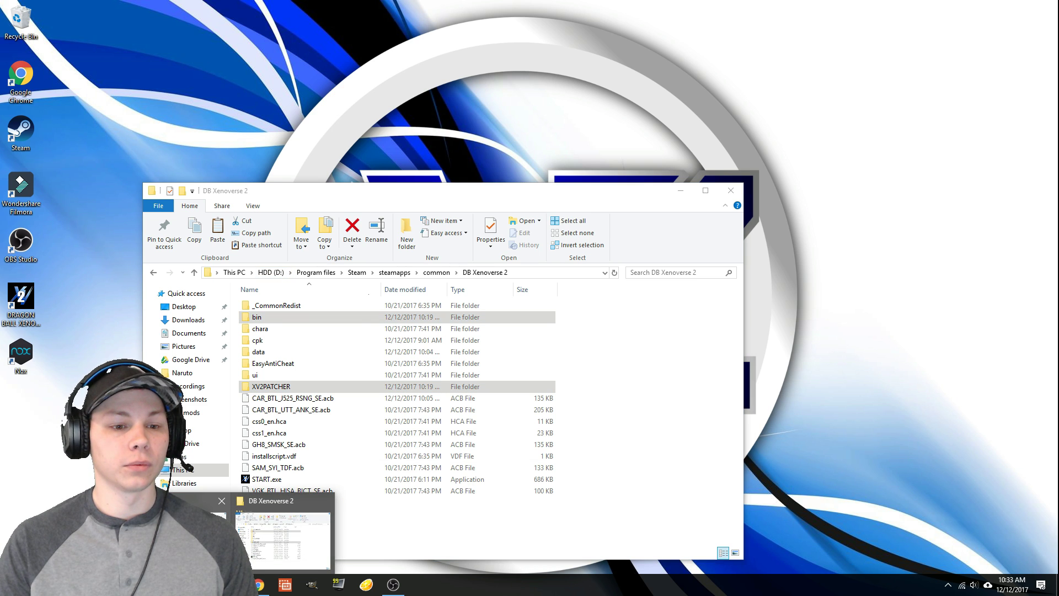
click(182, 532)
click(734, 232)
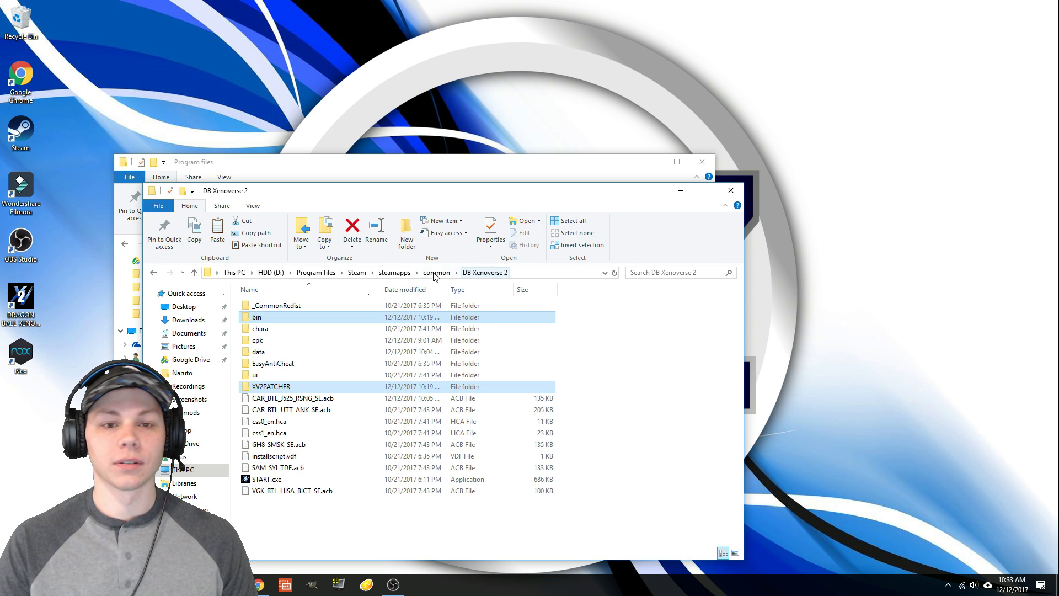
Open the extracted XV2INS folder inside xv2 mods on drive D
click(270, 272)
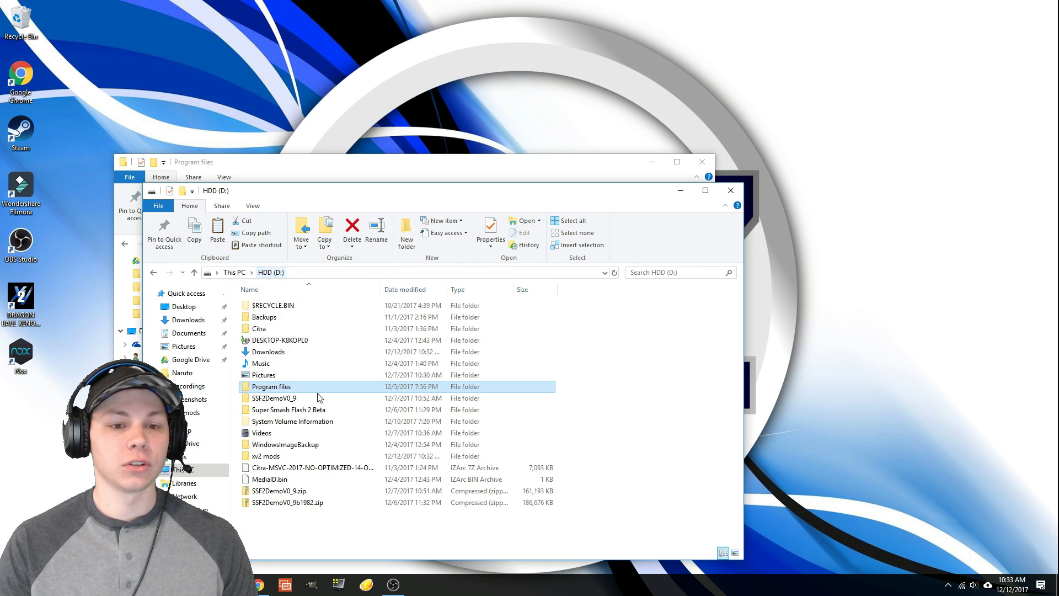
click(277, 456)
double_click(277, 456)
scroll(282, 444, down, 20)
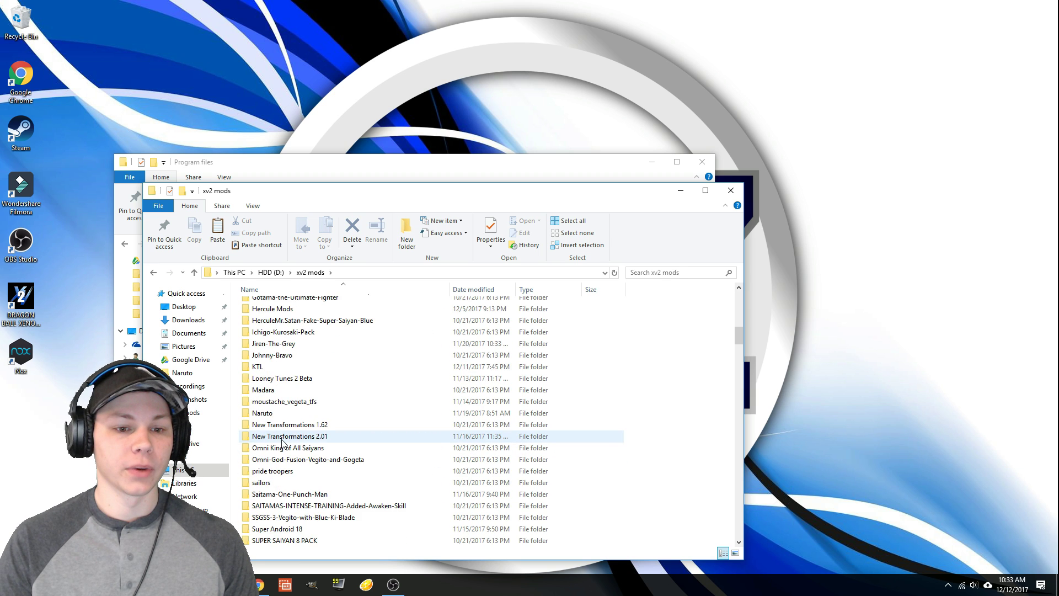
scroll(283, 443, down, 5)
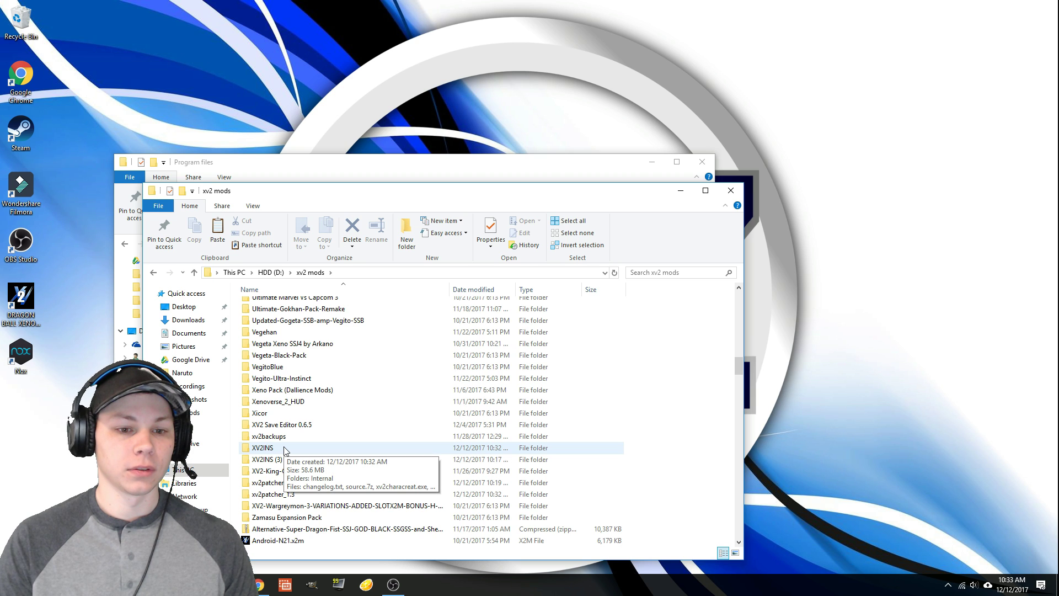
double_click(263, 448)
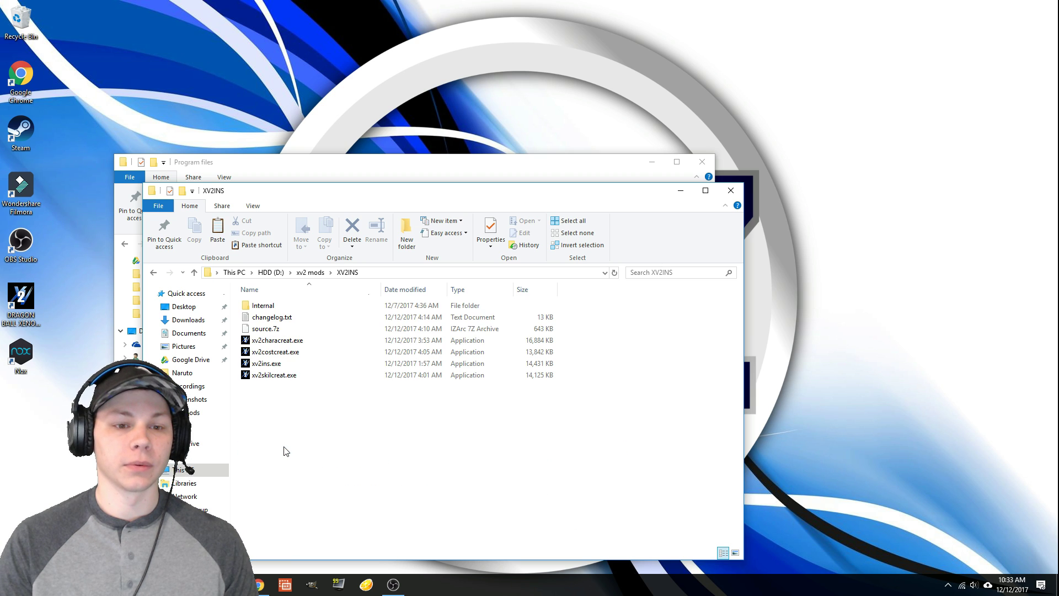
Run xv2ins.exe and clear the old mods installation, sending its folders to the recycle bin
double_click(300, 368)
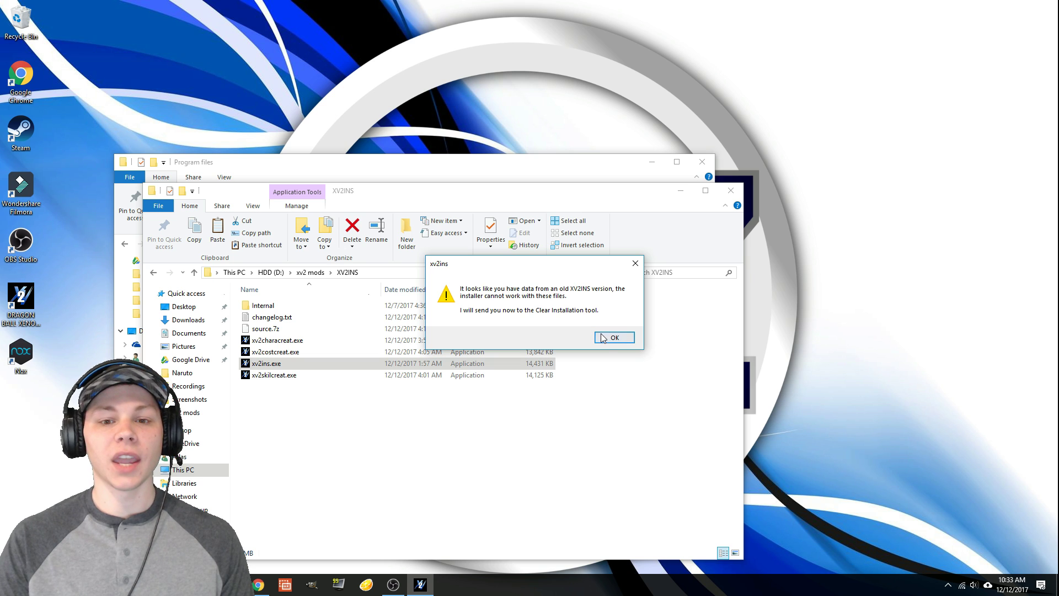
click(607, 339)
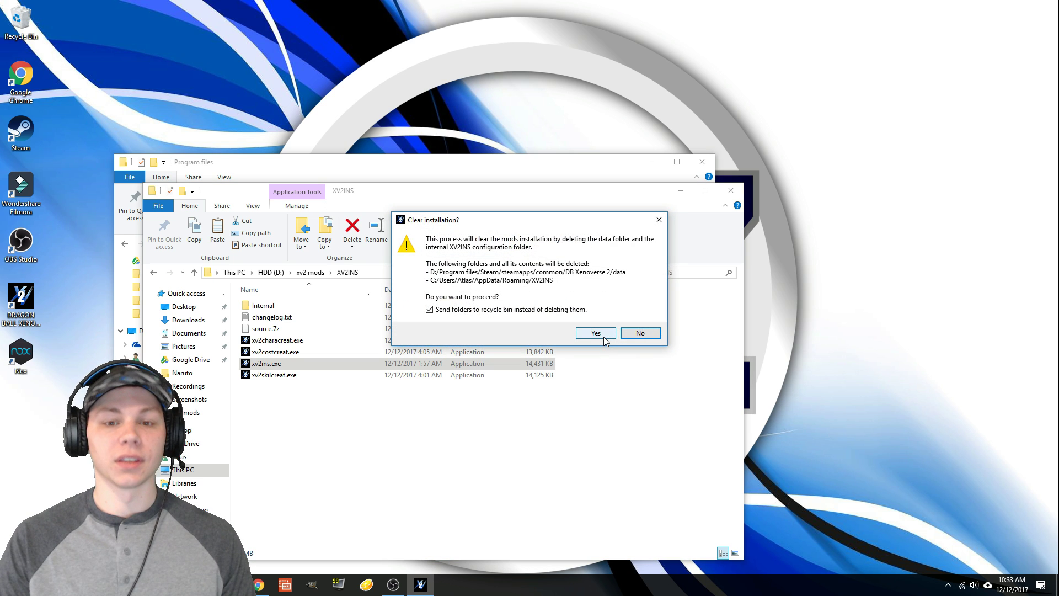
click(604, 337)
click(626, 309)
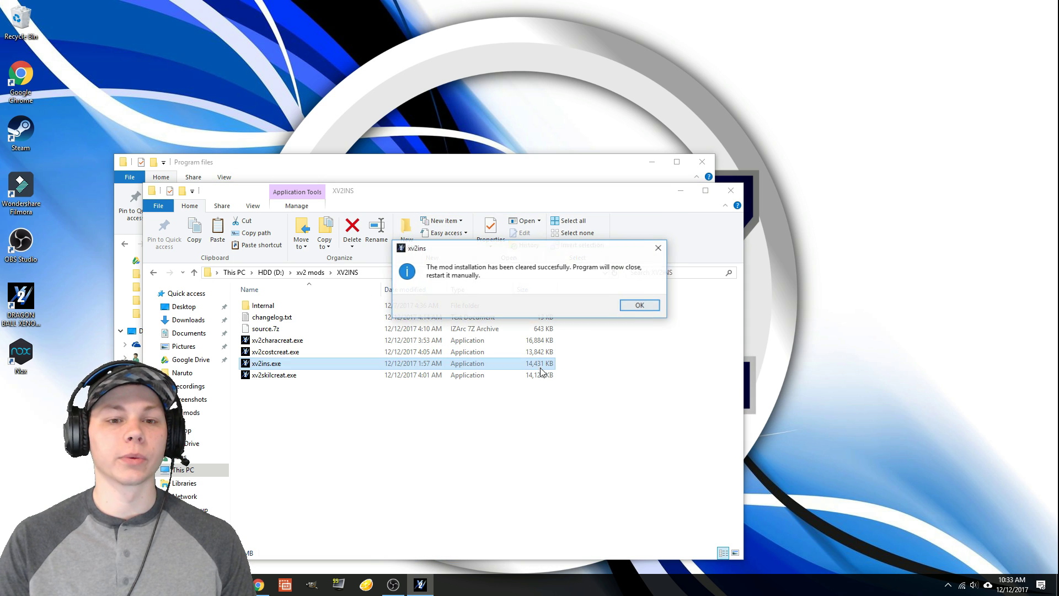
click(640, 306)
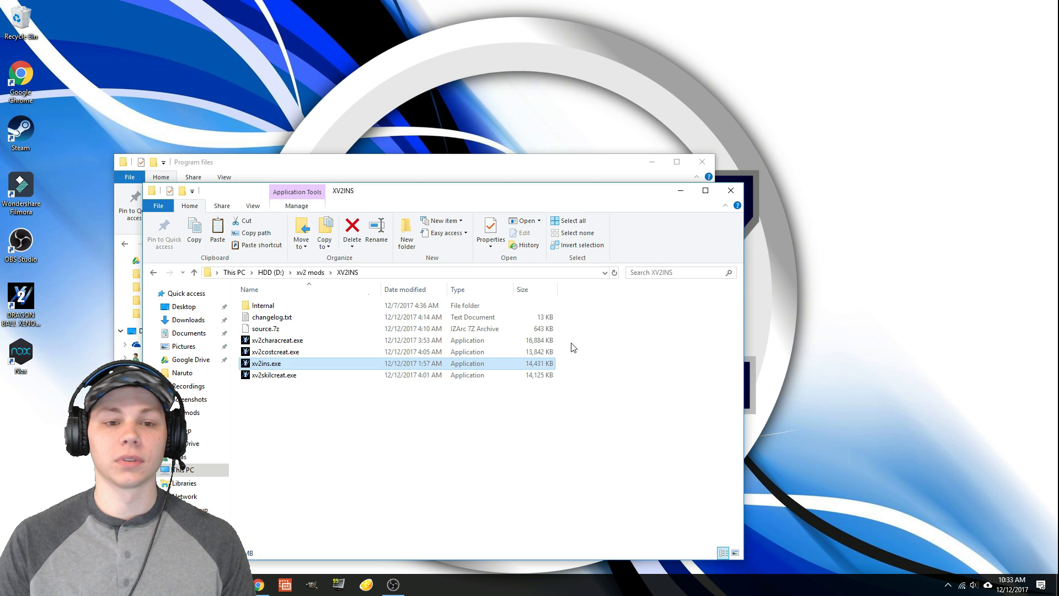
Run xv2ins.exe again and set the game path to DBXV2.exe in the bin folder of DB Xenoverse 2
double_click(369, 365)
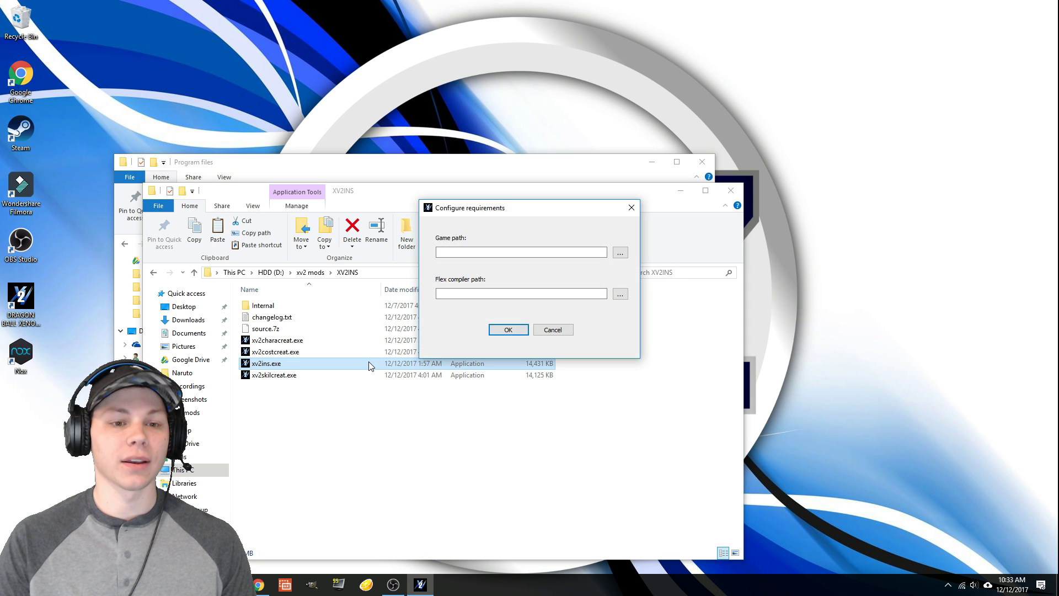
click(621, 252)
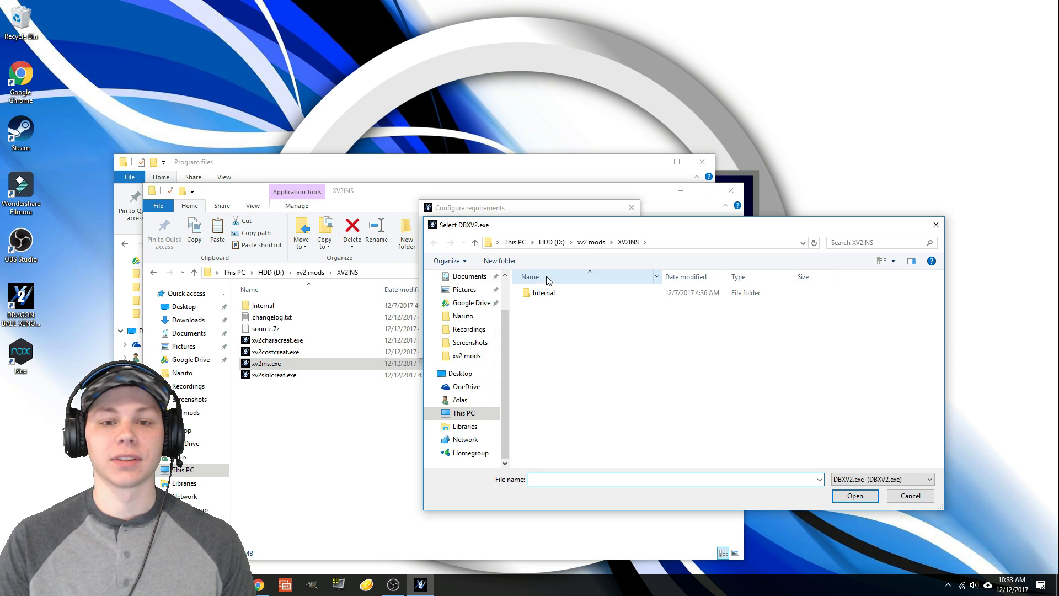
click(552, 242)
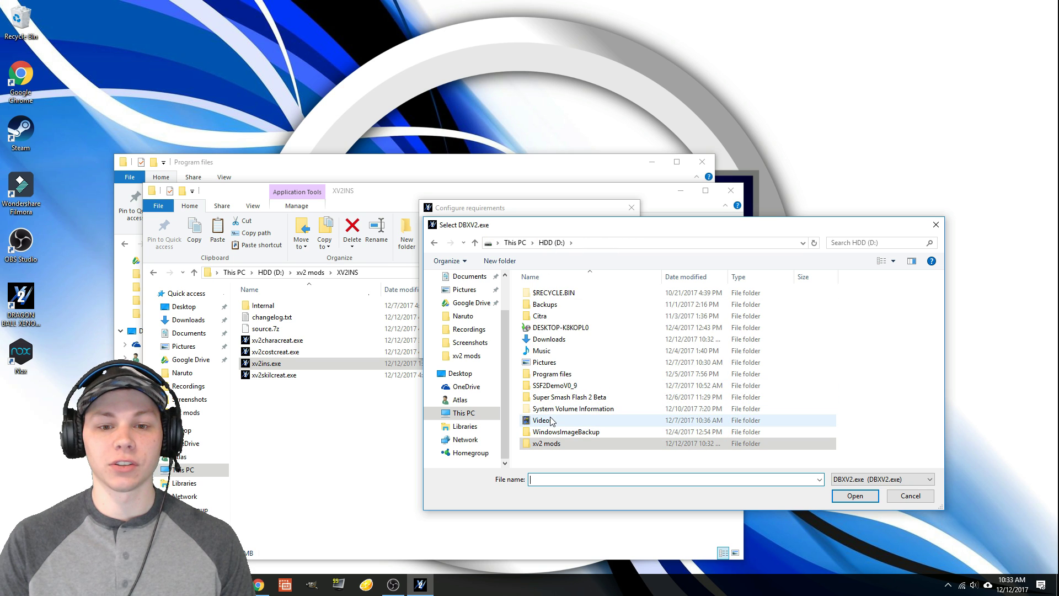
double_click(567, 378)
double_click(562, 305)
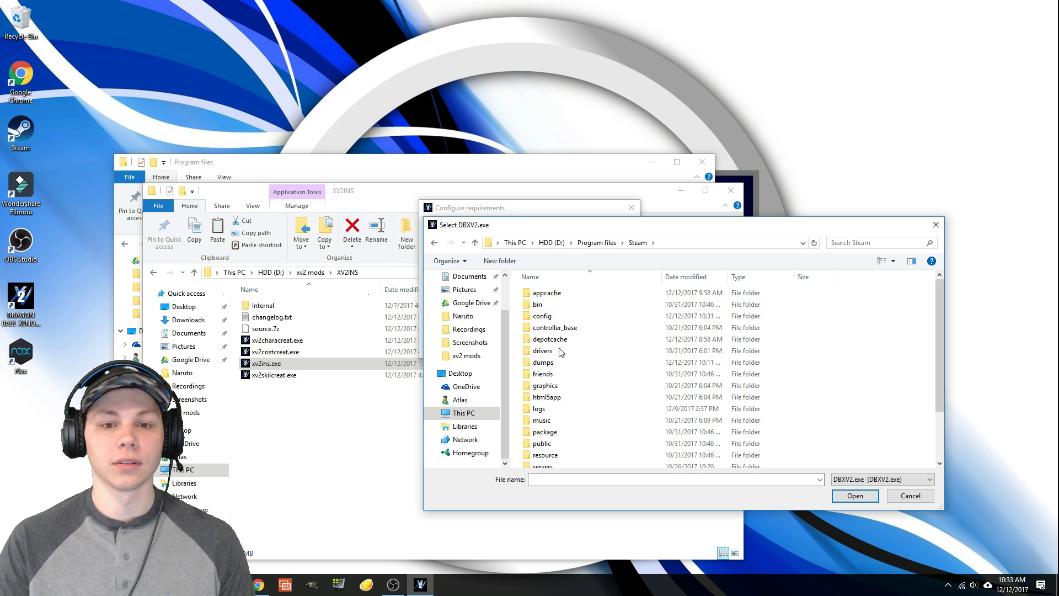
click(559, 438)
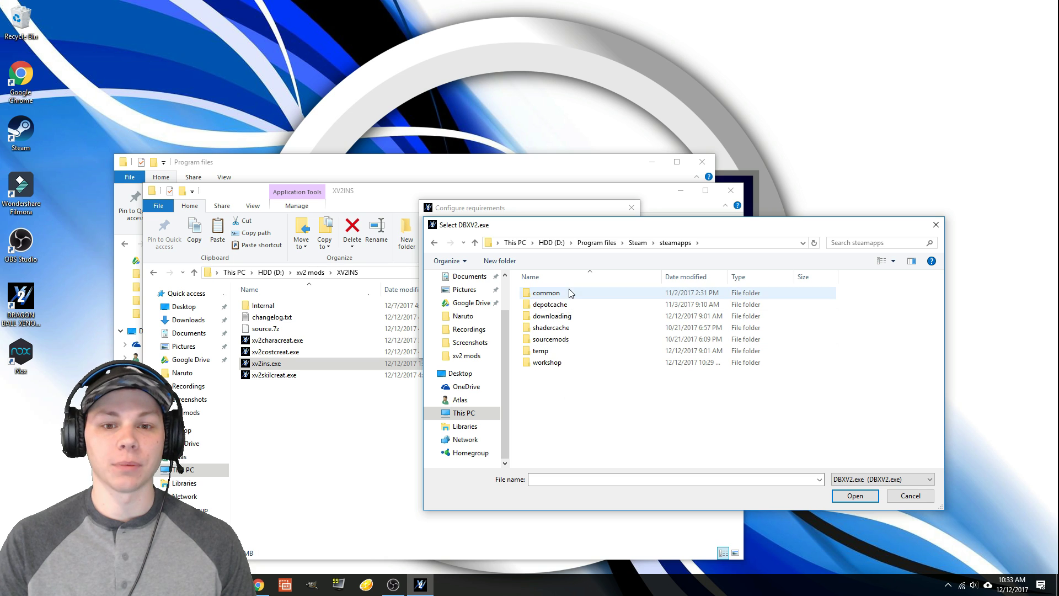
double_click(571, 297)
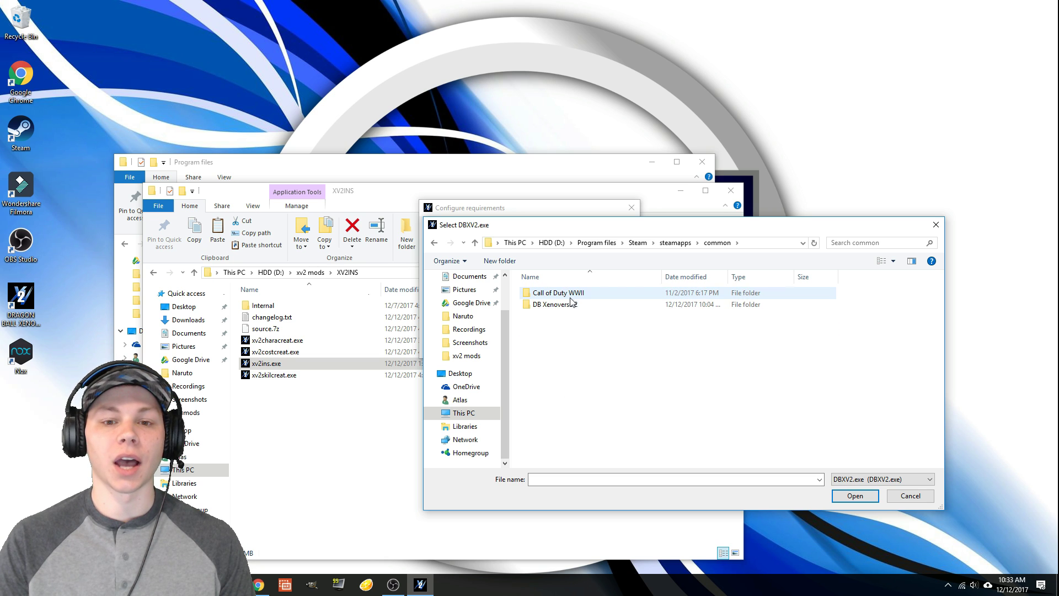
double_click(571, 303)
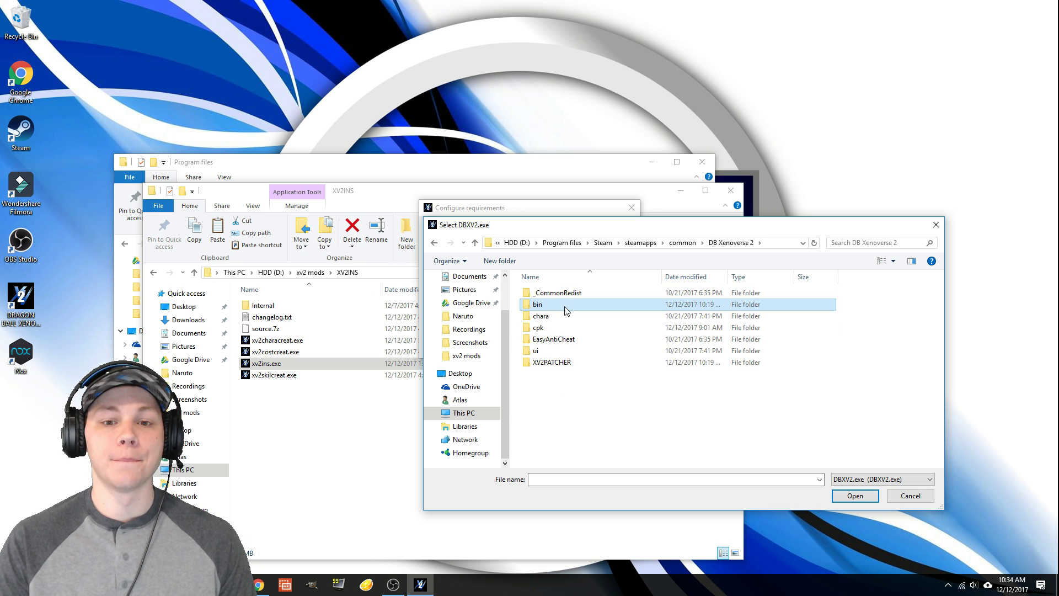
double_click(567, 308)
click(561, 320)
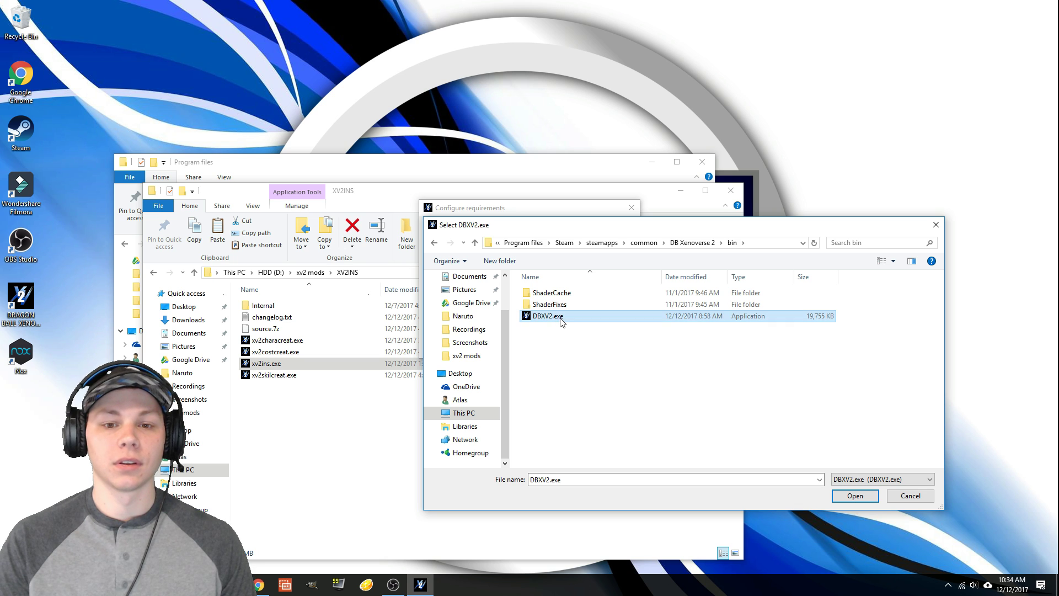
click(849, 498)
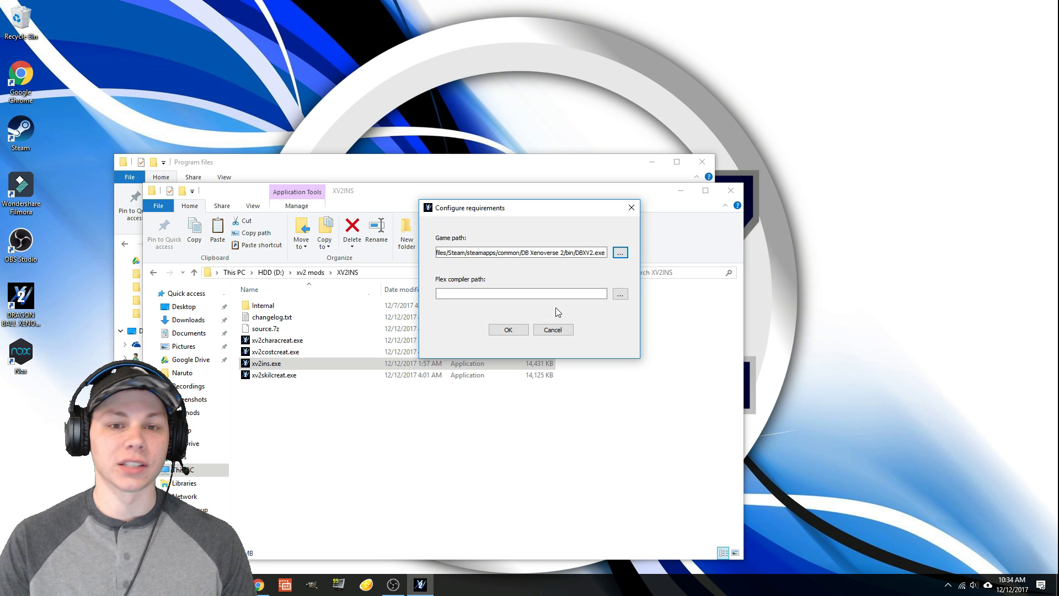
Set the Flex compiler path to D:/xv2 mods/flex_sdk_4.6/bin/mxmlc.exe and accept the requirements configuration
click(620, 295)
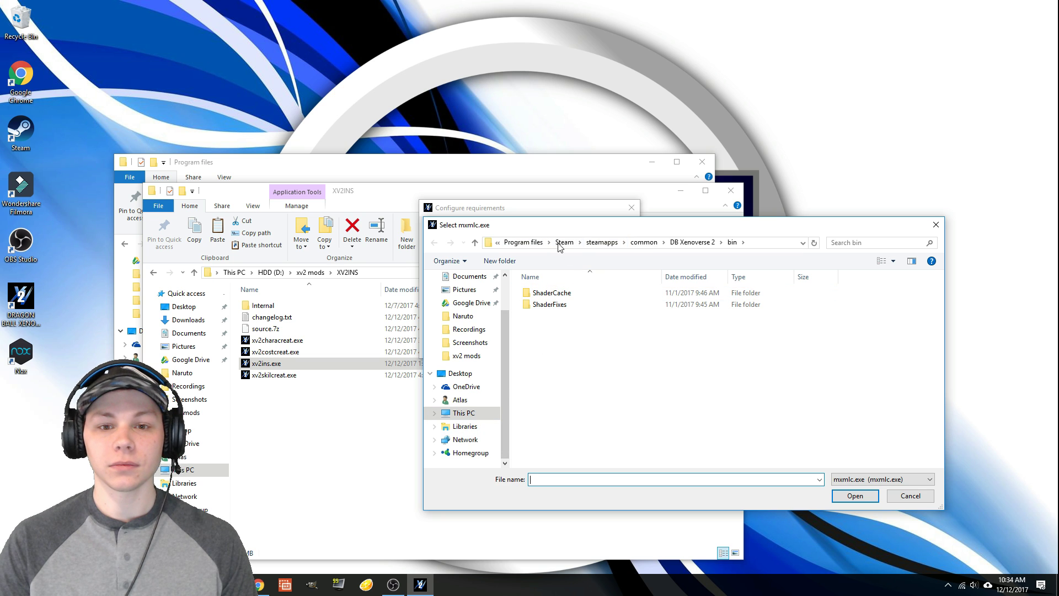
click(519, 244)
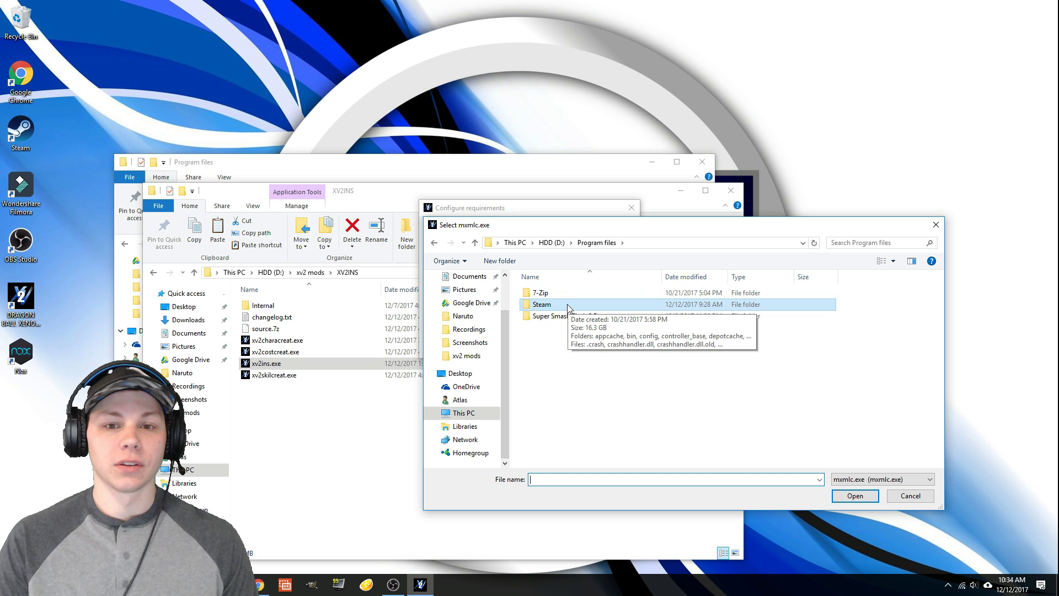
click(552, 242)
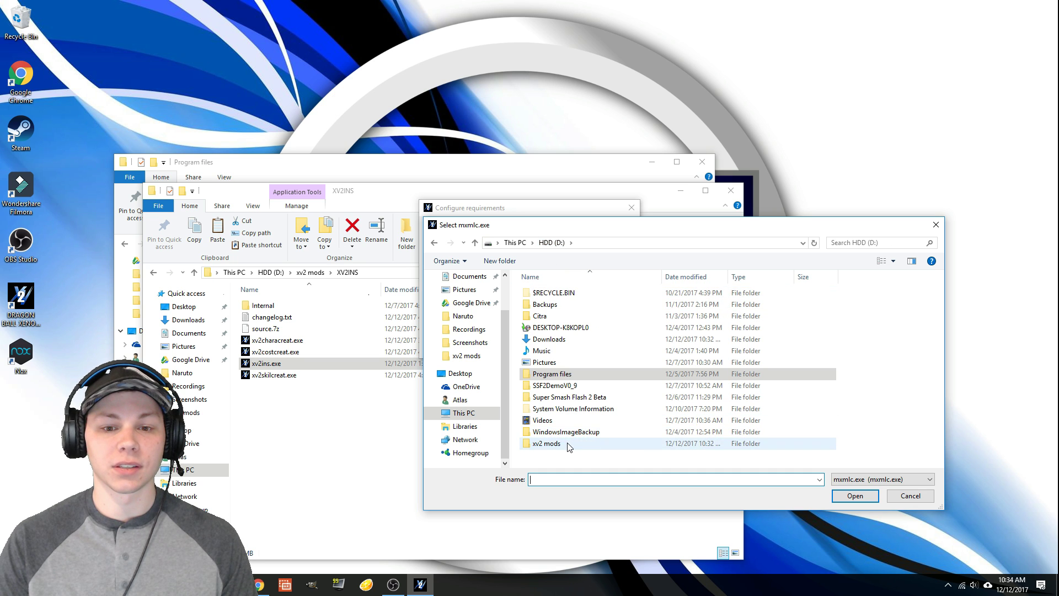
double_click(568, 444)
scroll(557, 375, down, 10)
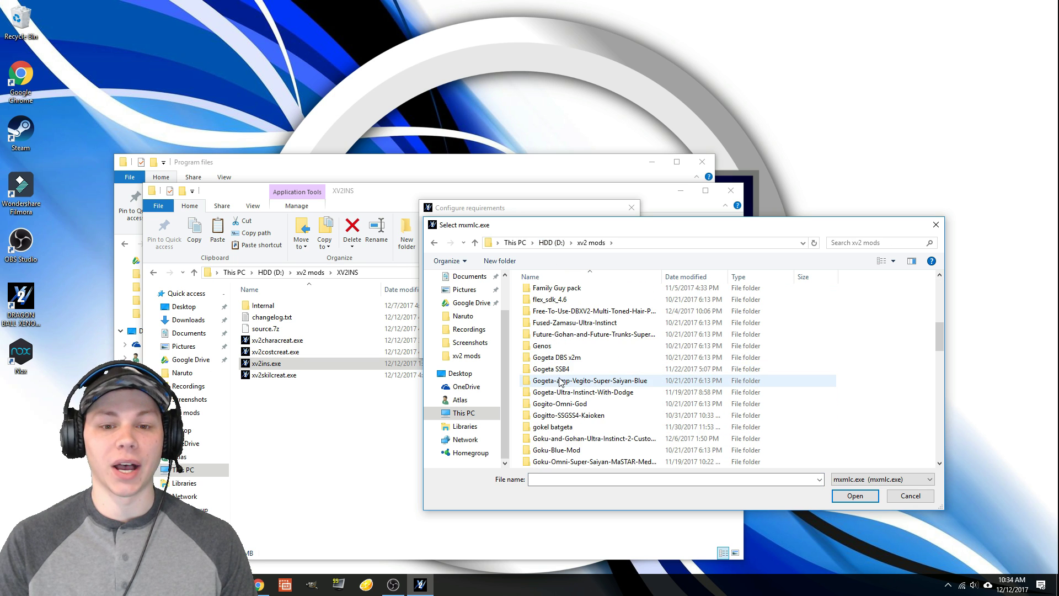
double_click(571, 299)
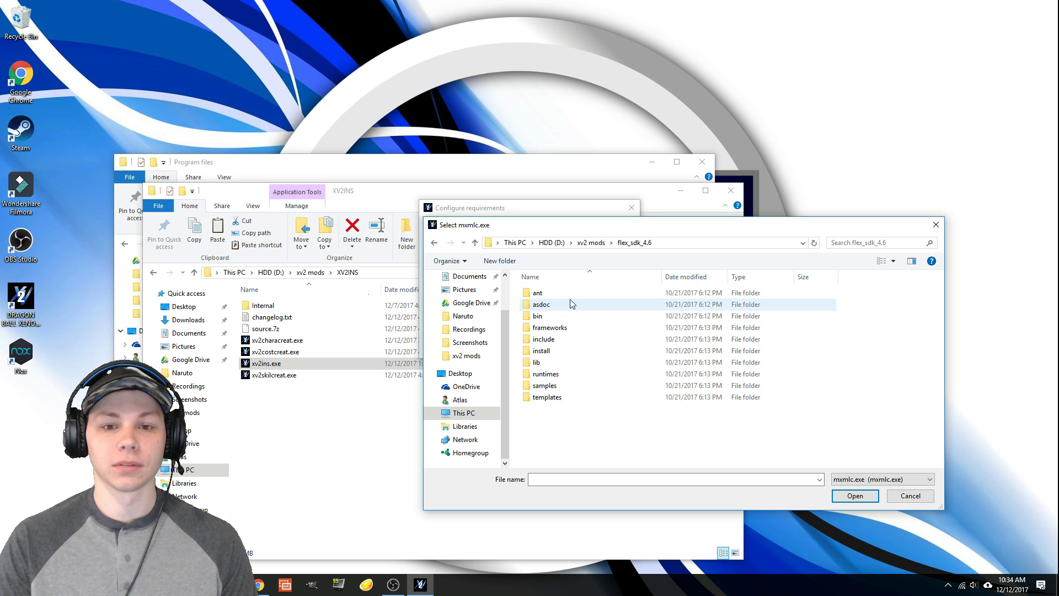
double_click(558, 314)
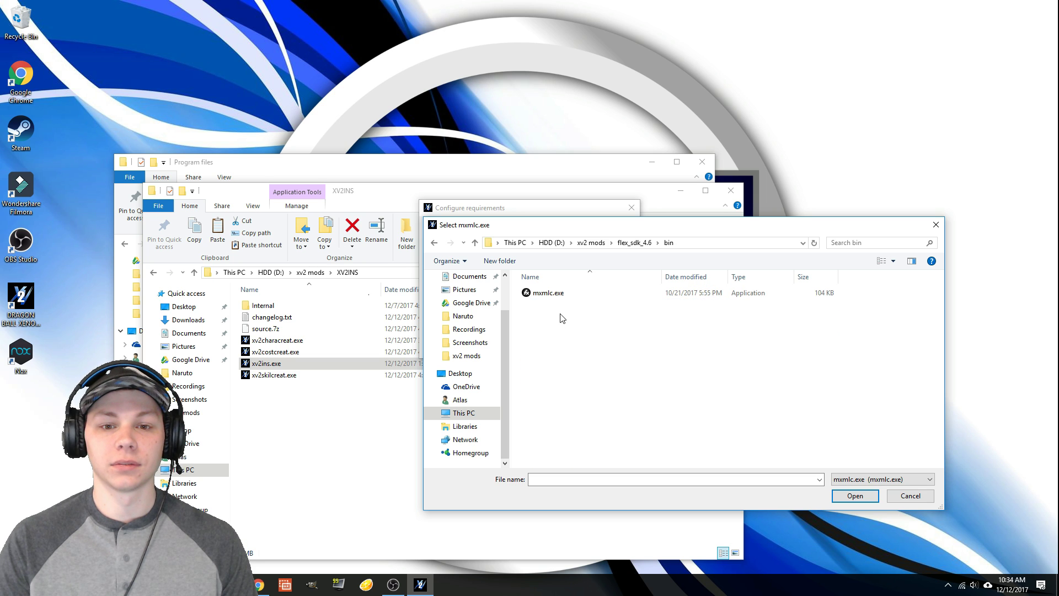
click(565, 293)
click(835, 496)
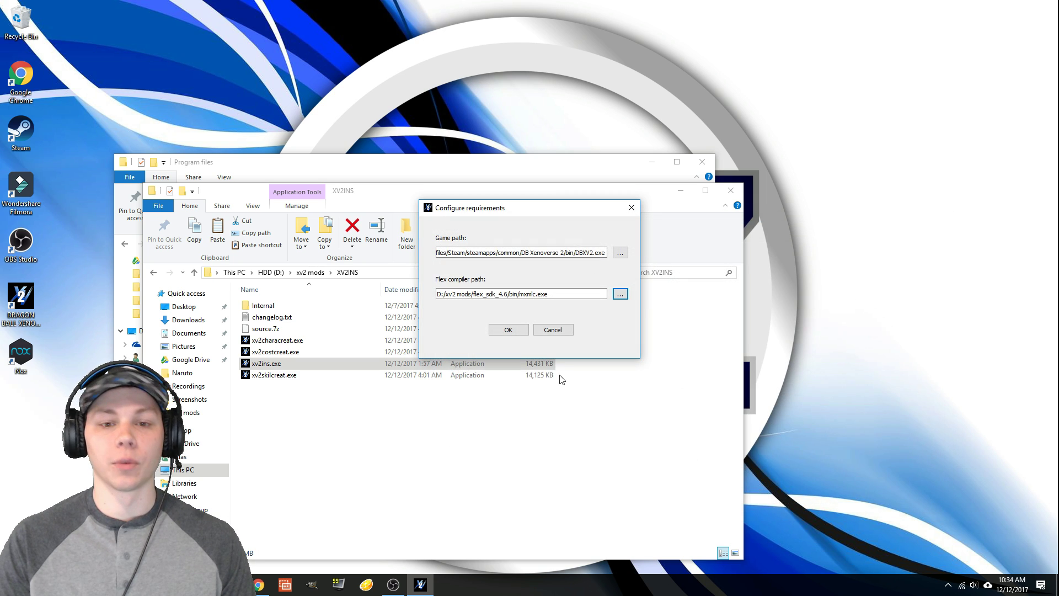
click(525, 332)
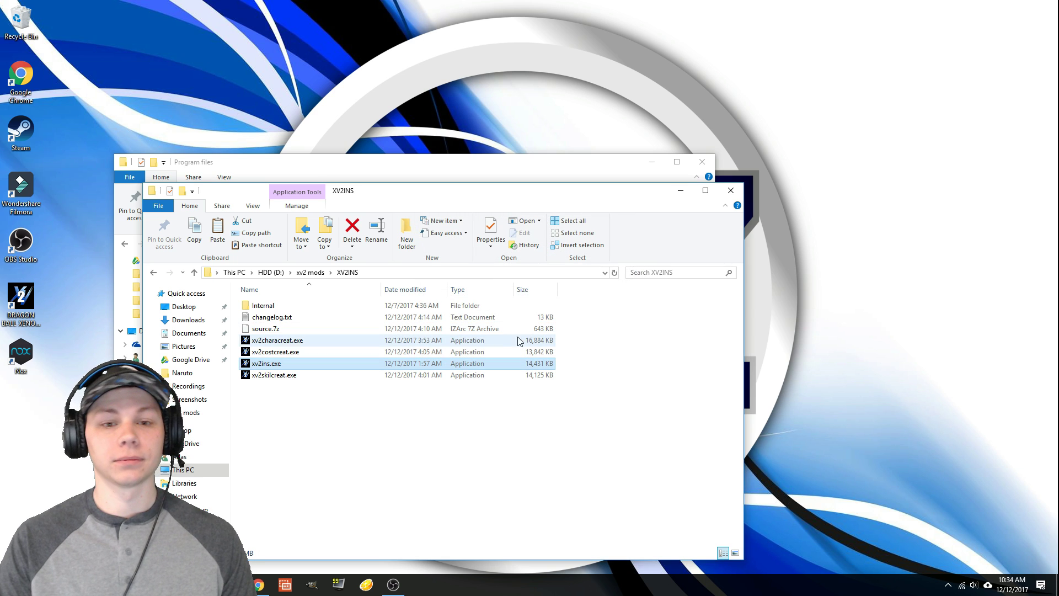
Run xv2ins.exe and install NARUTO.x2m from the Naruto folder in xv2 mods to a new slot
double_click(279, 365)
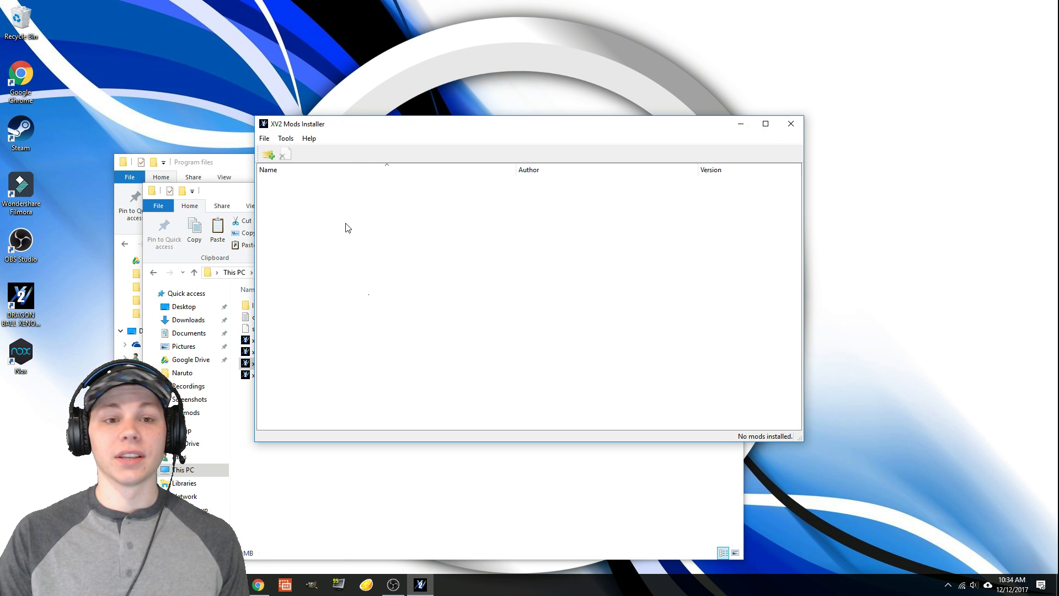
click(269, 155)
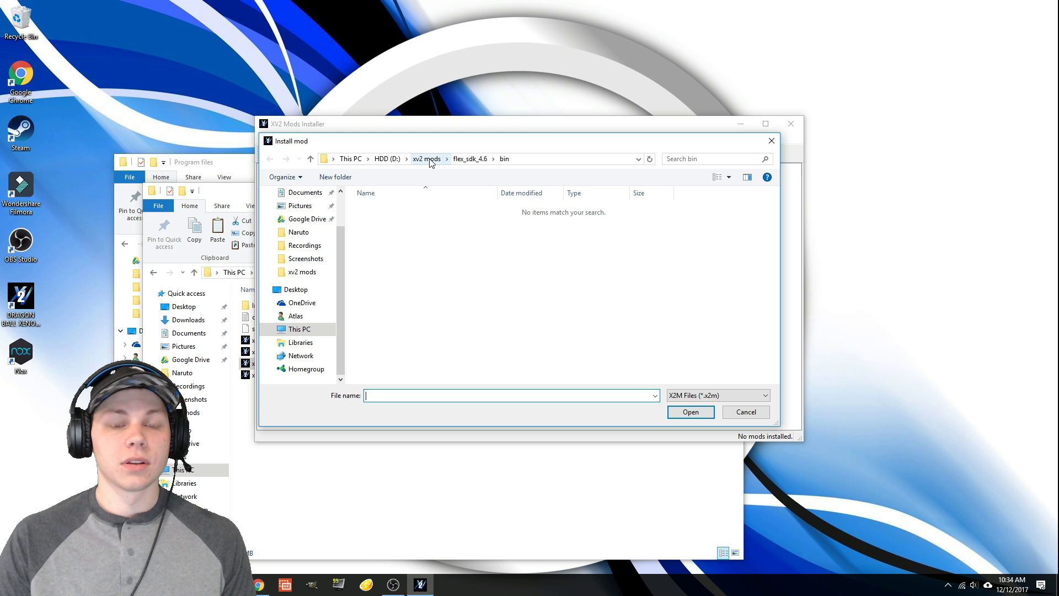
click(428, 159)
scroll(432, 334, down, 5)
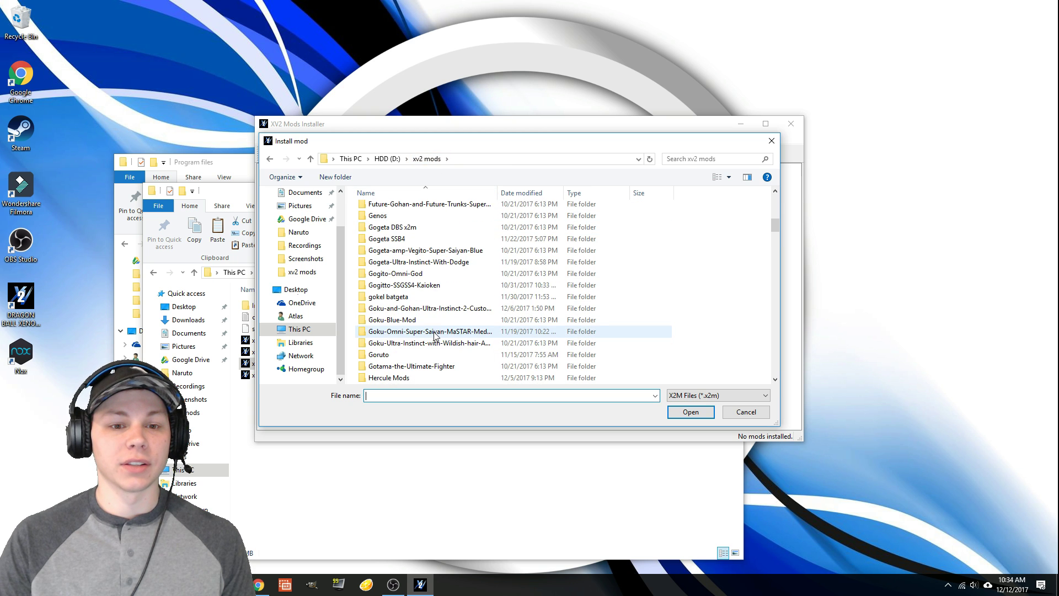
scroll(432, 339, down, 1)
double_click(424, 343)
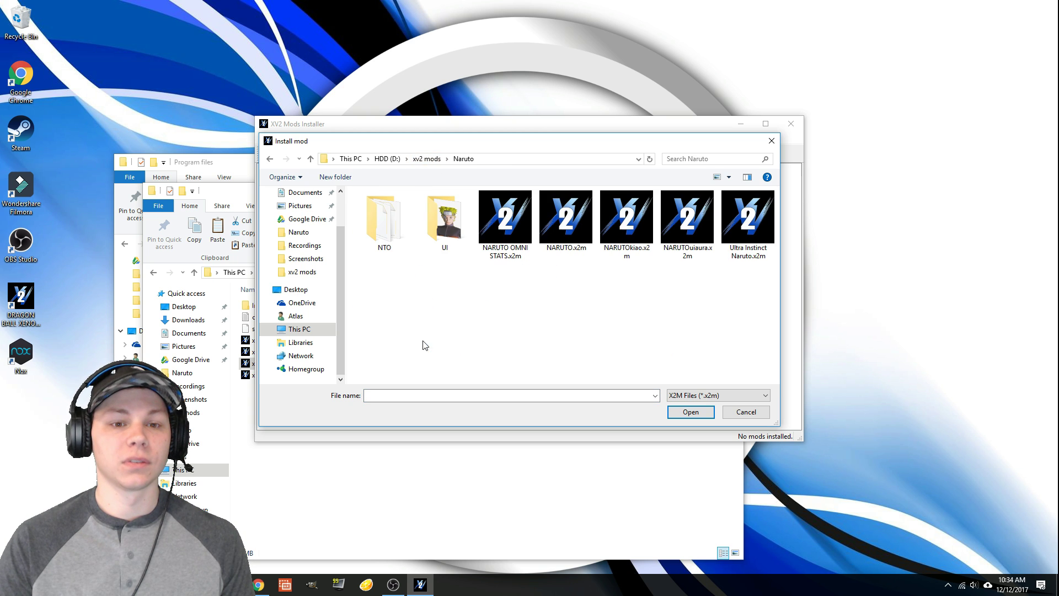
double_click(566, 218)
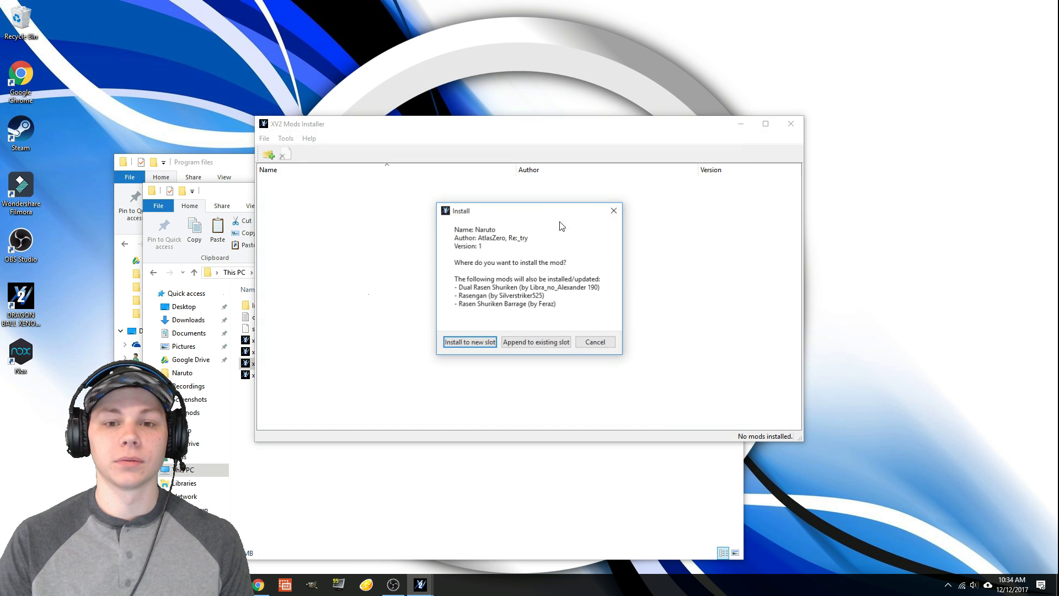
click(479, 345)
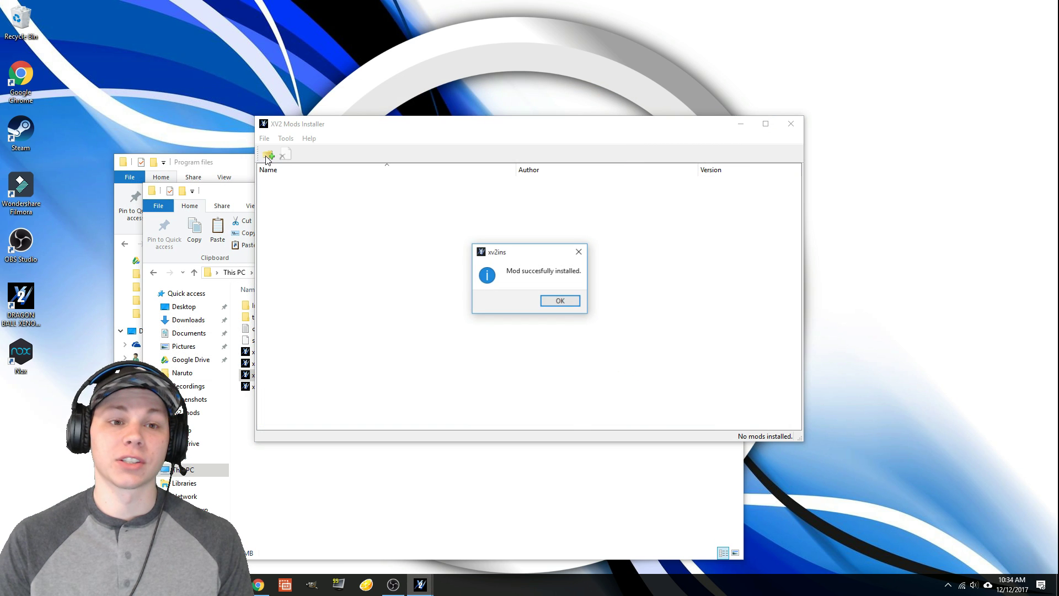
click(559, 303)
Install Sasuke.x2m from the xv2 mods folder to a new slot and close the mods installer
click(268, 155)
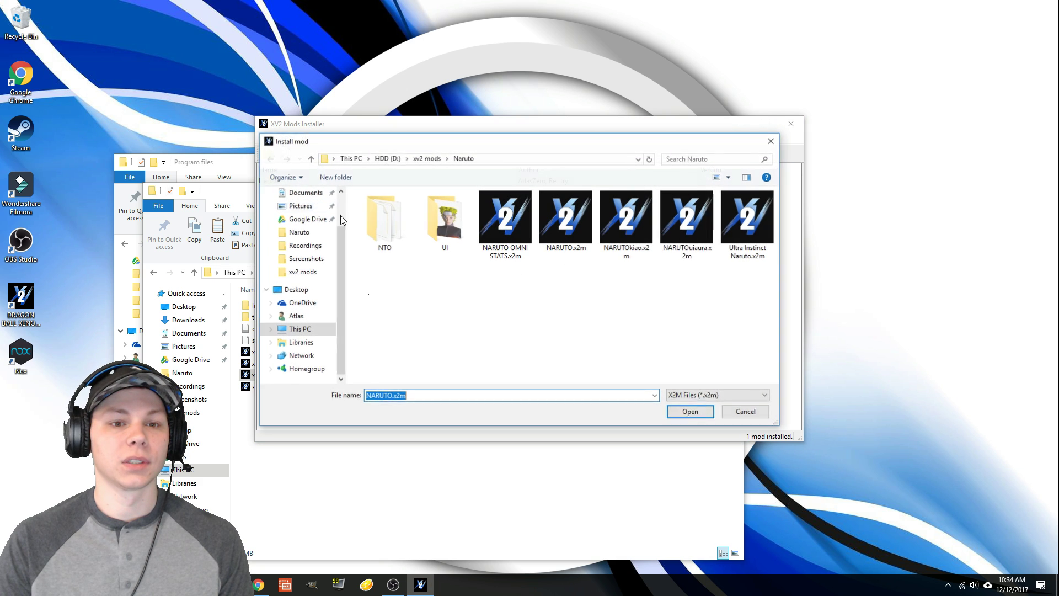
click(427, 159)
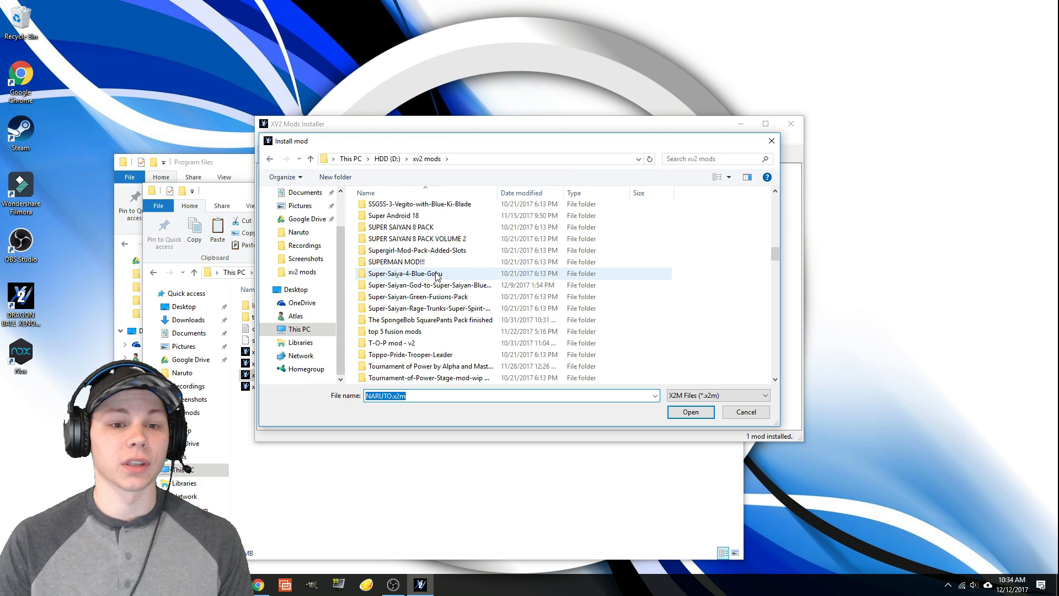
scroll(436, 276, down, 5)
scroll(428, 295, down, 15)
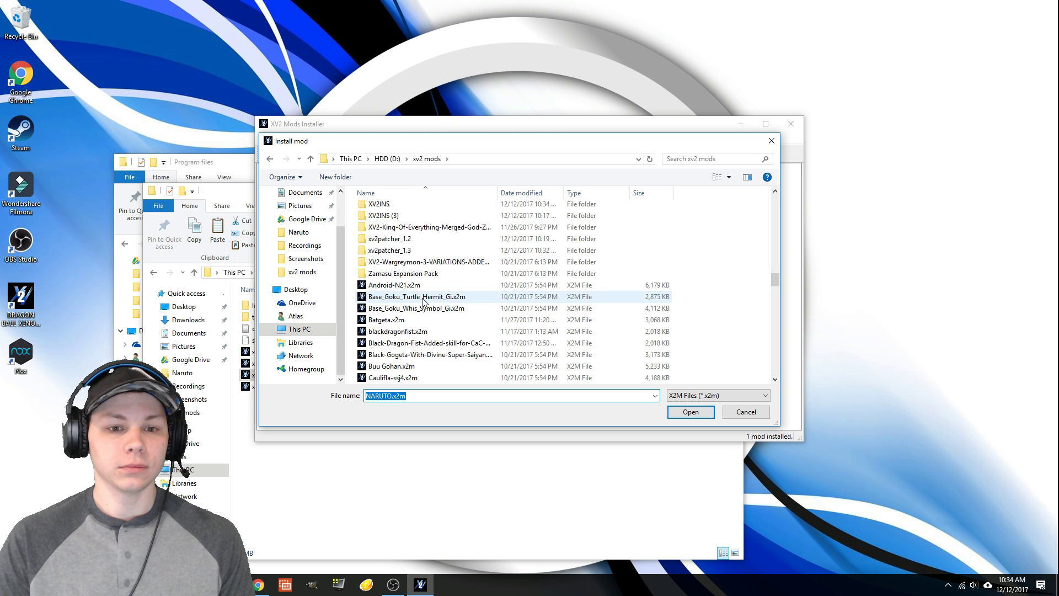
scroll(422, 309, down, 8)
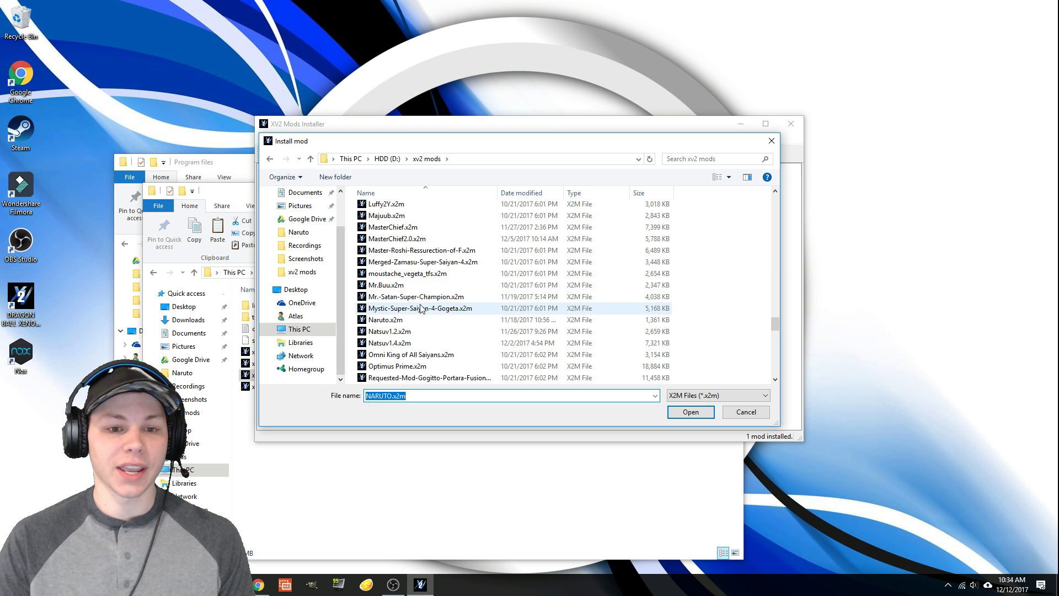
scroll(418, 317, down, 1)
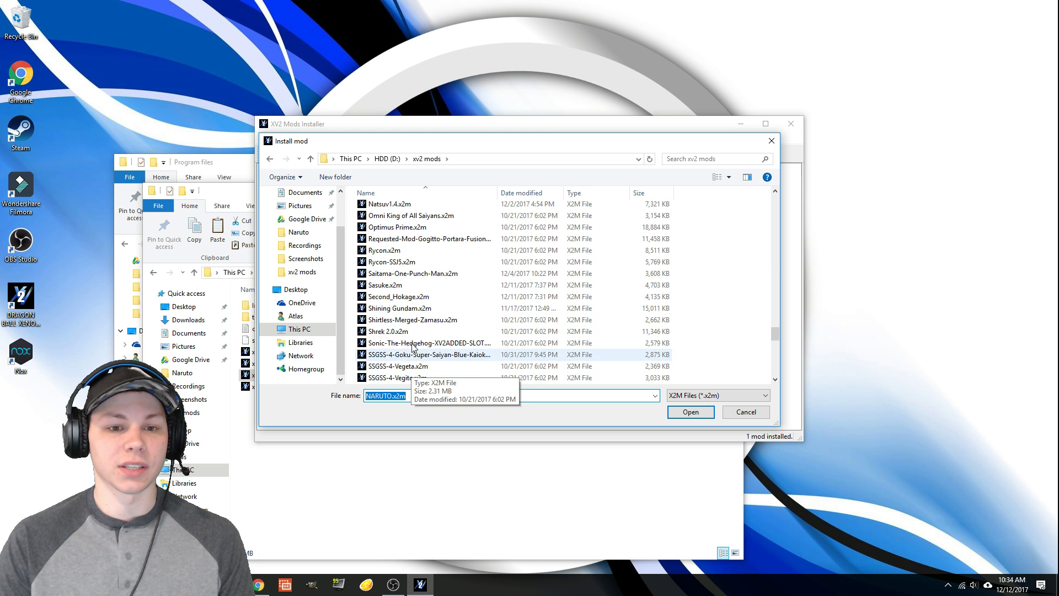
click(419, 287)
double_click(419, 288)
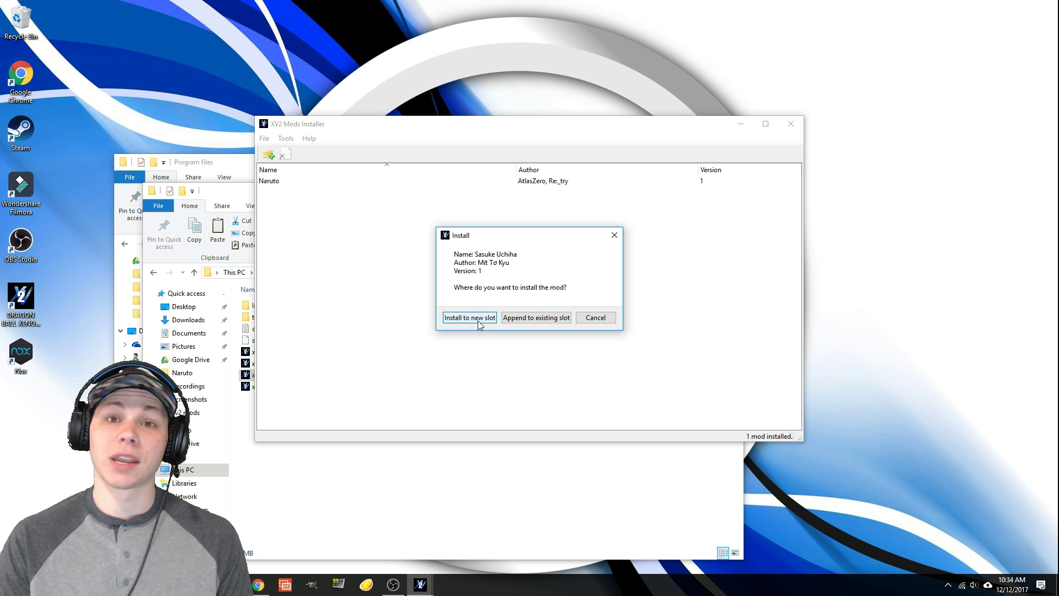
click(478, 319)
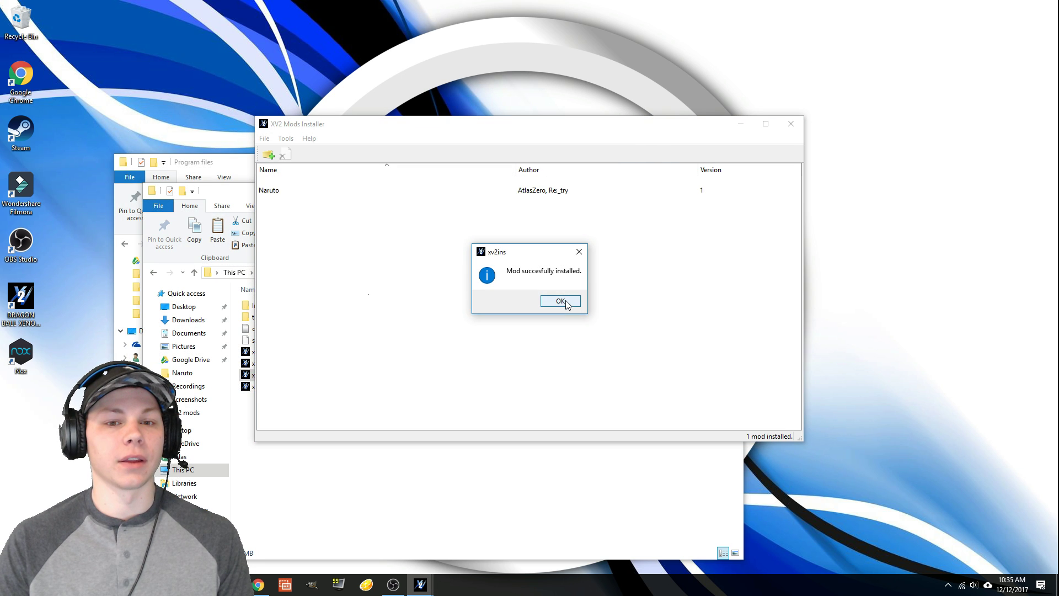
click(566, 302)
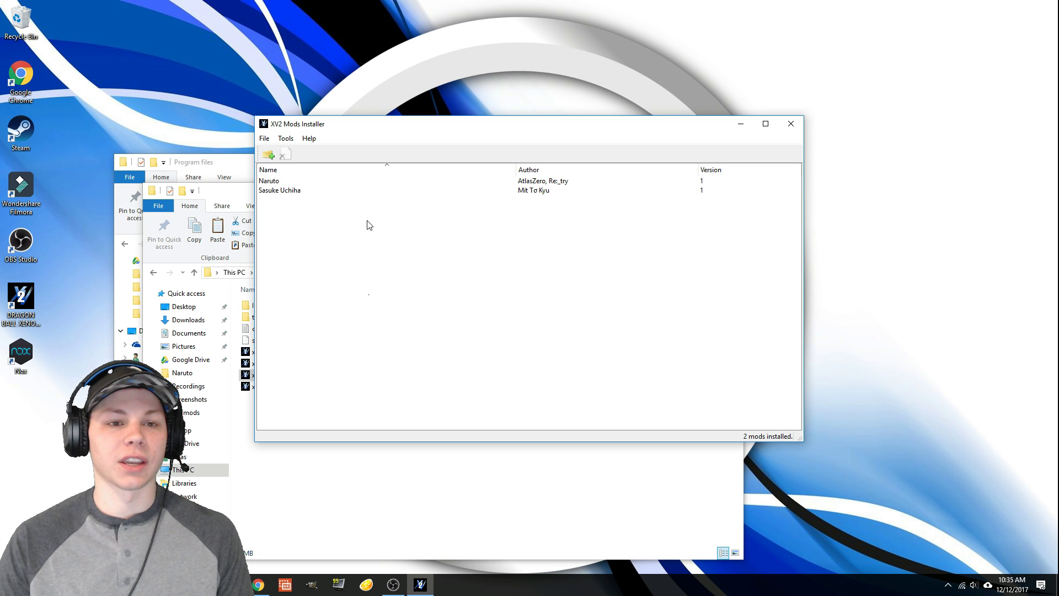
click(791, 124)
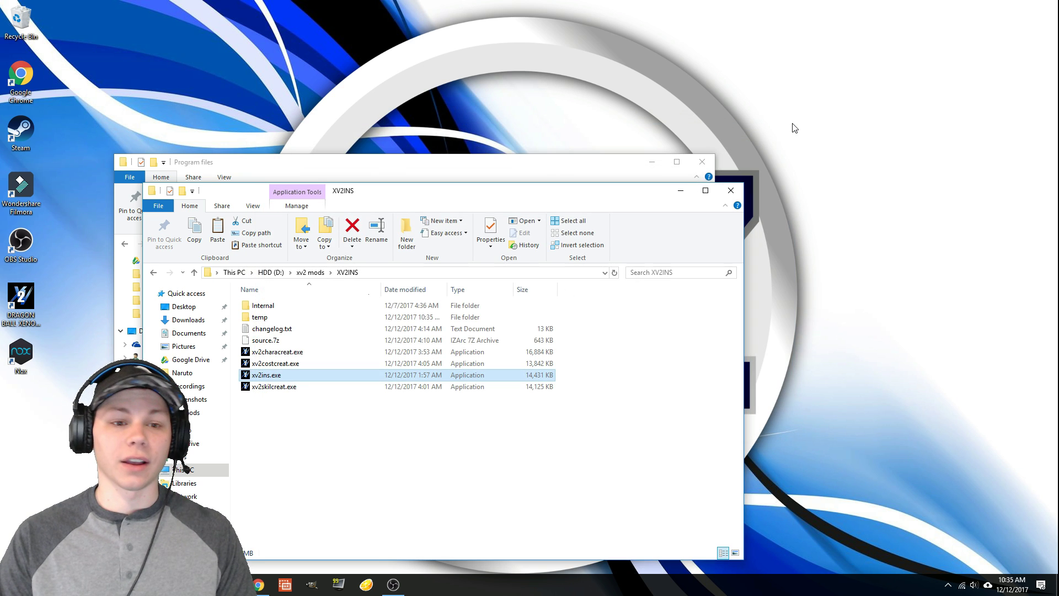
Switch to Dragon Ball Xenoverse 2, accept the EAC notices and enter the game with the saved character
click(16, 298)
double_click(16, 298)
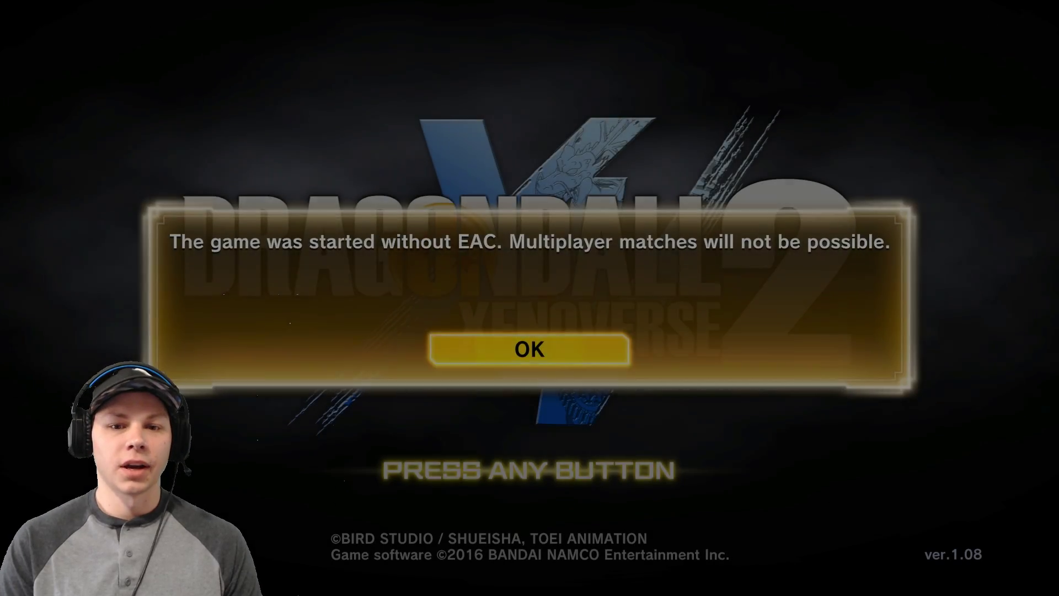
key(Return)
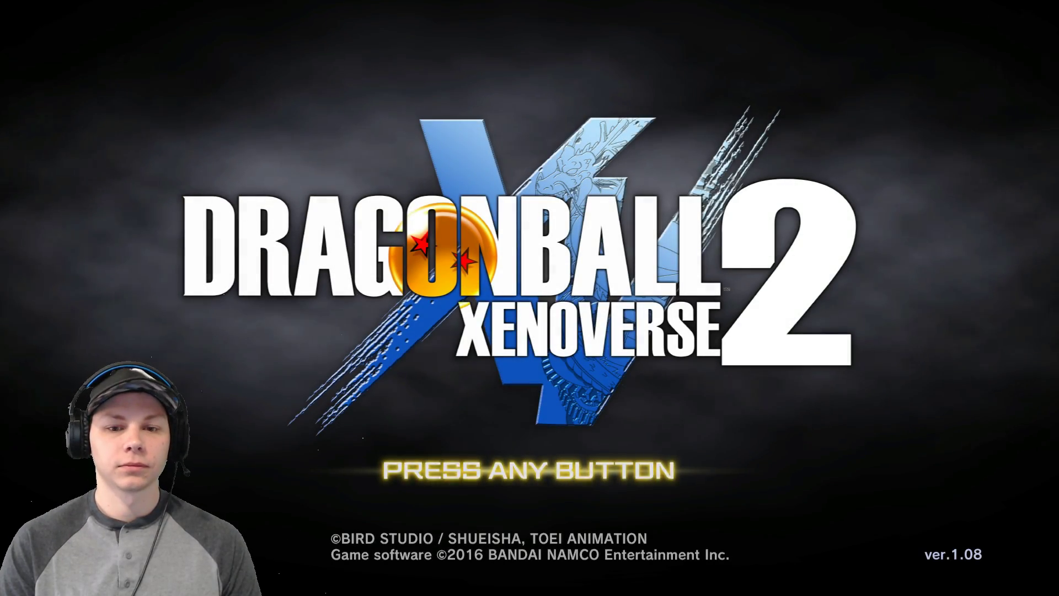
key(Return)
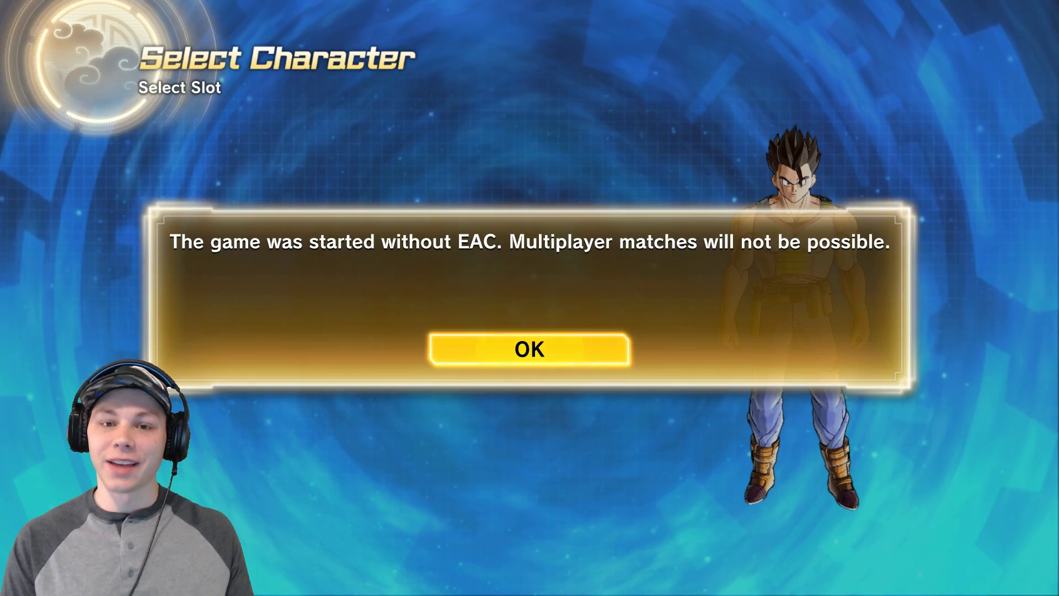
key(Return)
key(Return)
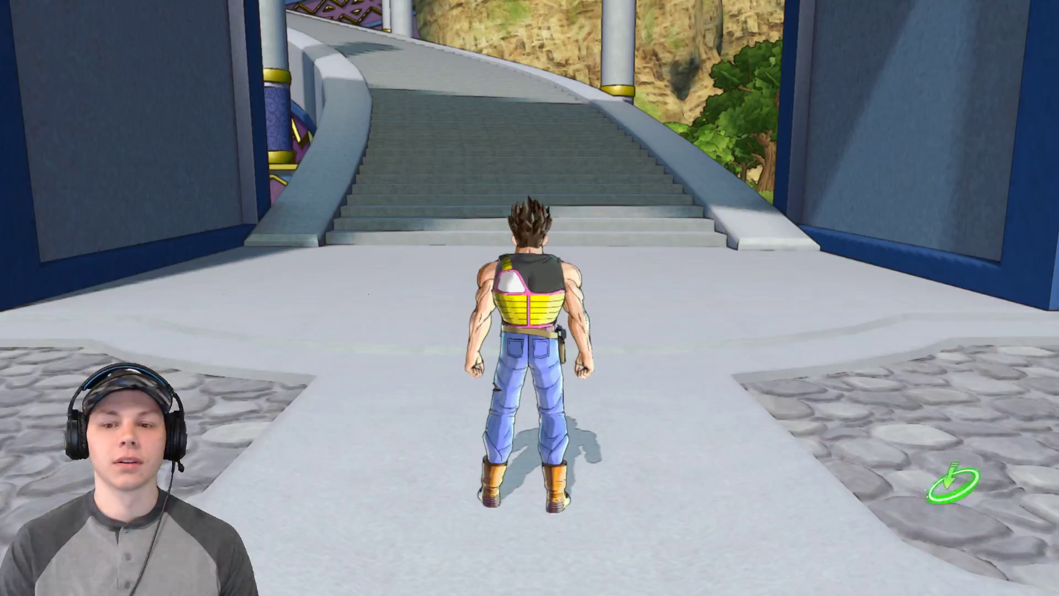
Fly to the Offline Battles counter in the Reception Area and start a Free Battle
key(d)
key(w)
key(space)
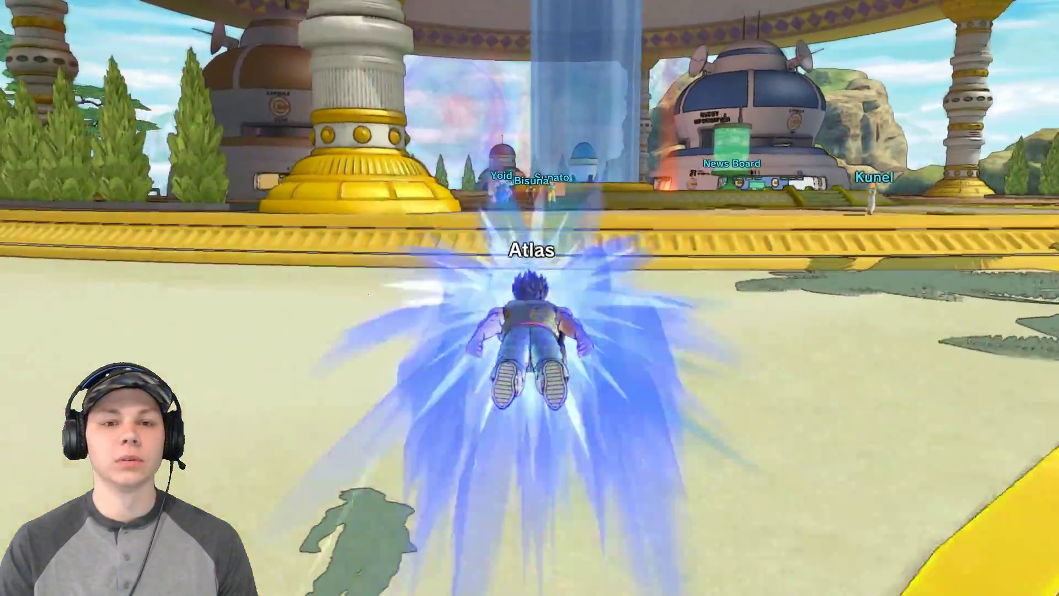
key(a)
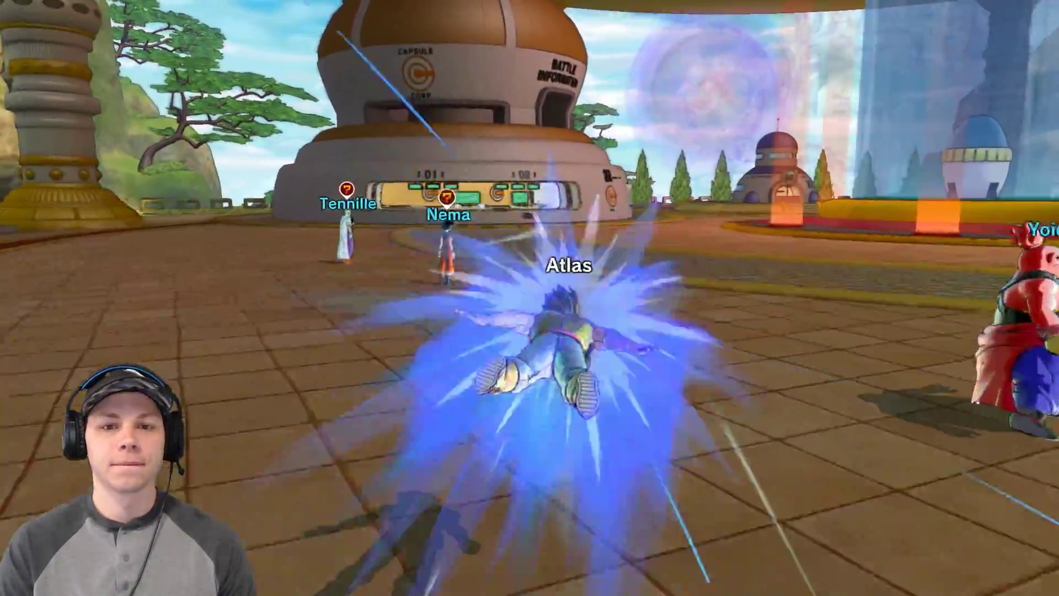
key(w)
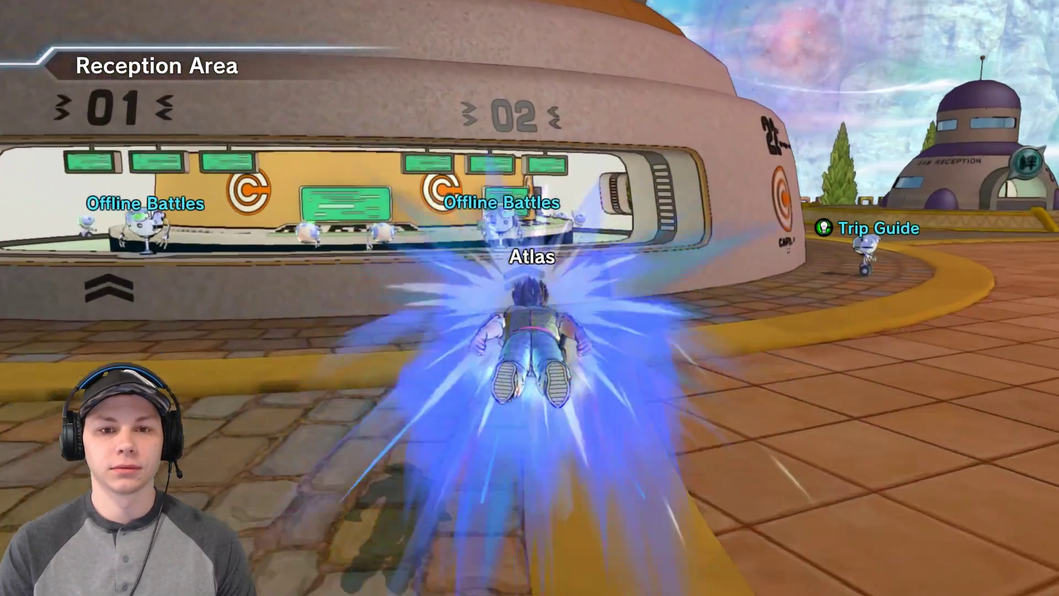
key(w)
key(Return)
key(Return)
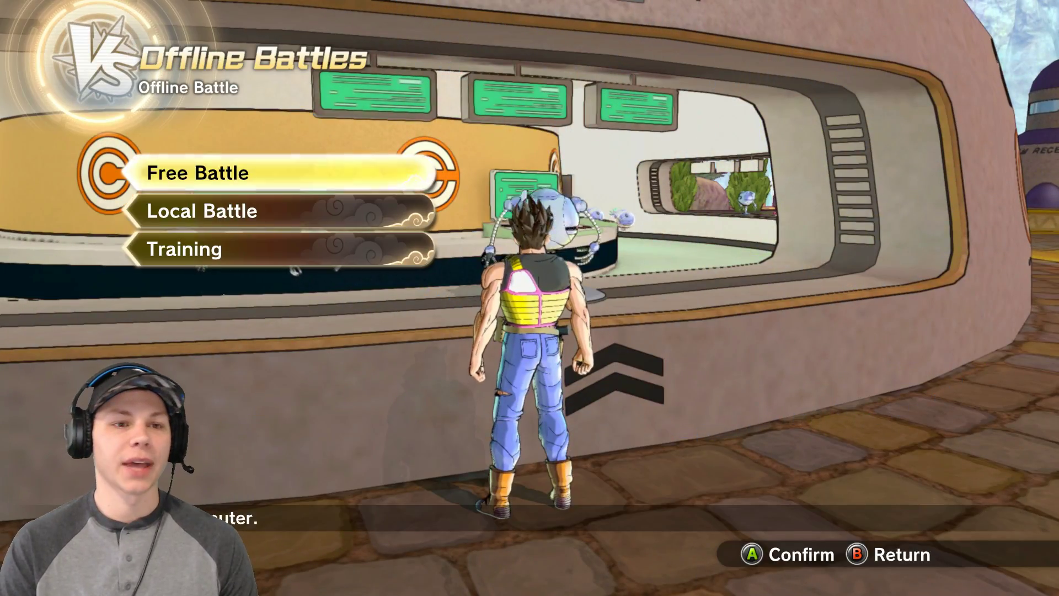
key(Return)
key(Return)
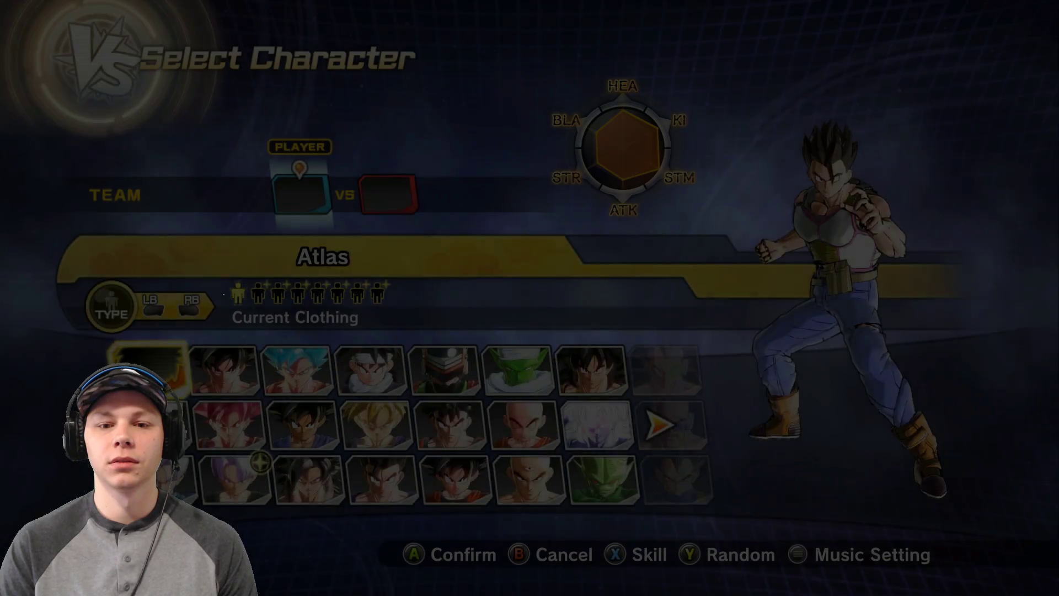
Choose Naruto Uzumaki as the player's fighter and Sasuke in Costume 1 as the opponent
key(Up)
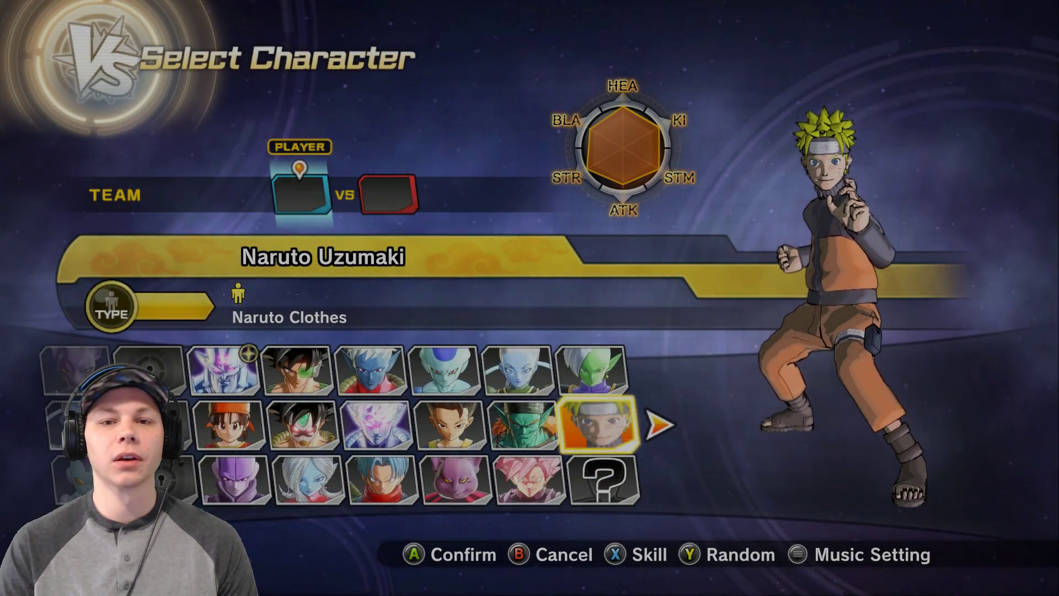
key(Return)
key(Up)
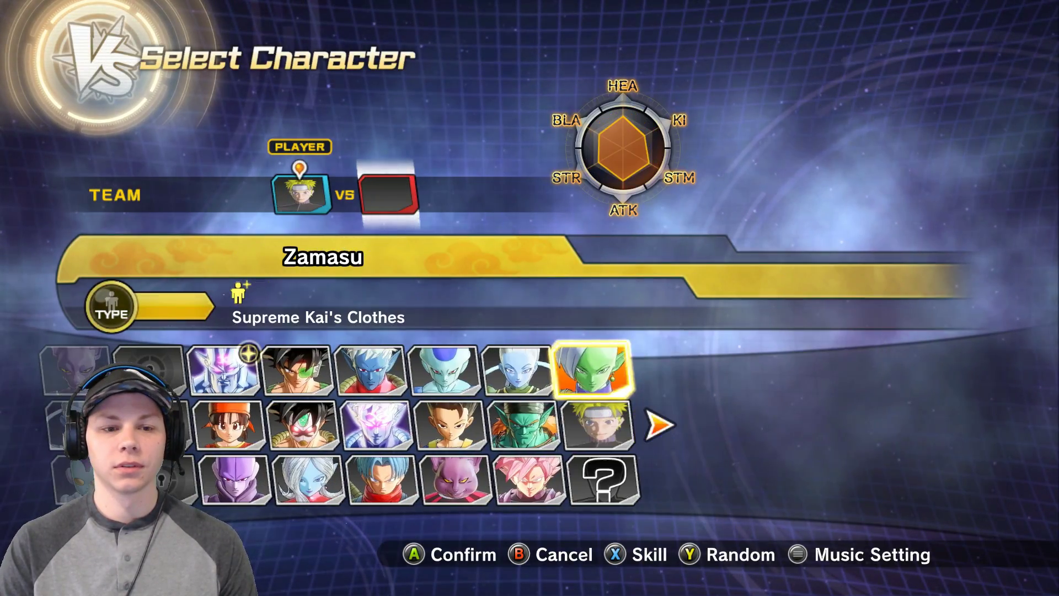
key(Down)
key(Down)
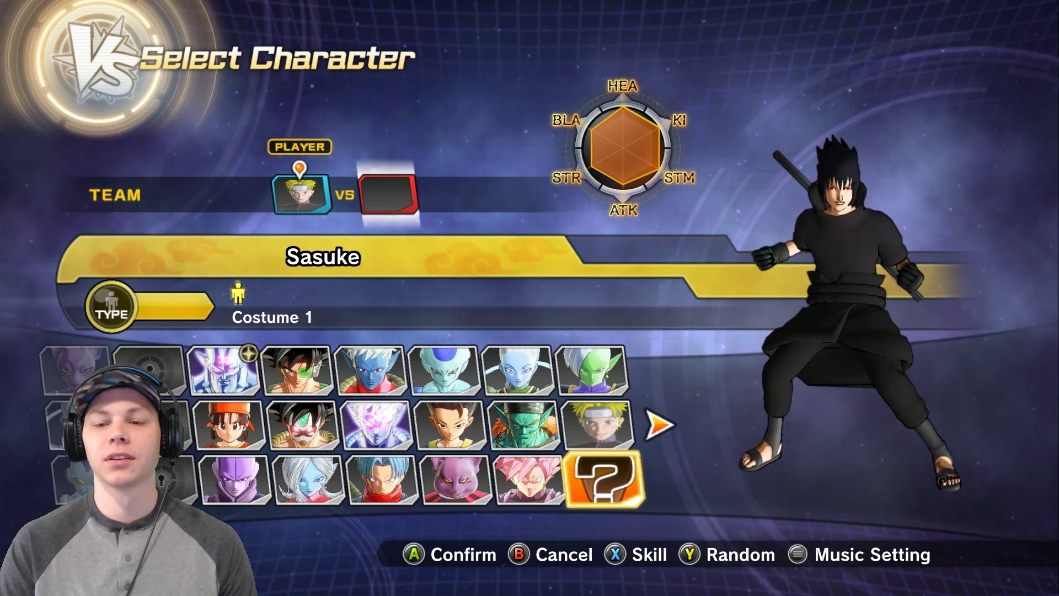
key(Return)
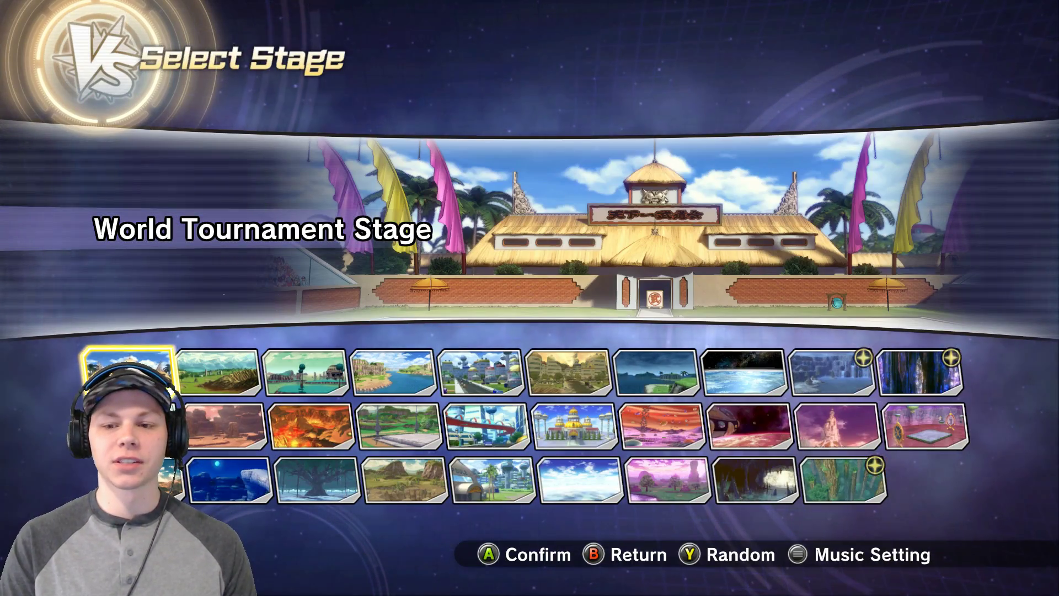